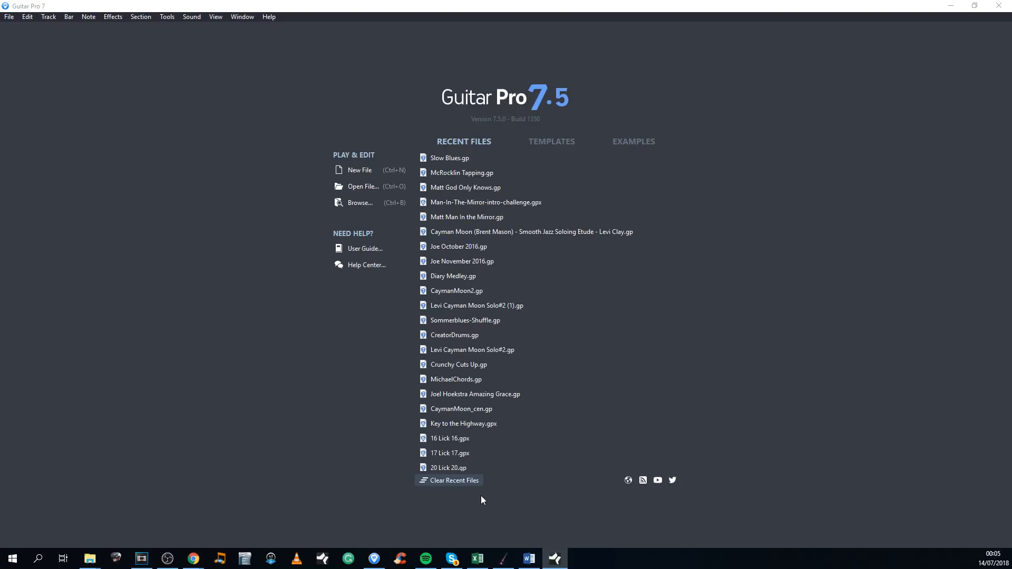
Step: Create a new file with a six-string Electric Guitar track using the Overdrive sound in standard tuning
scroll(527, 321, down, 3)
scroll(523, 350, up, 3)
click(346, 174)
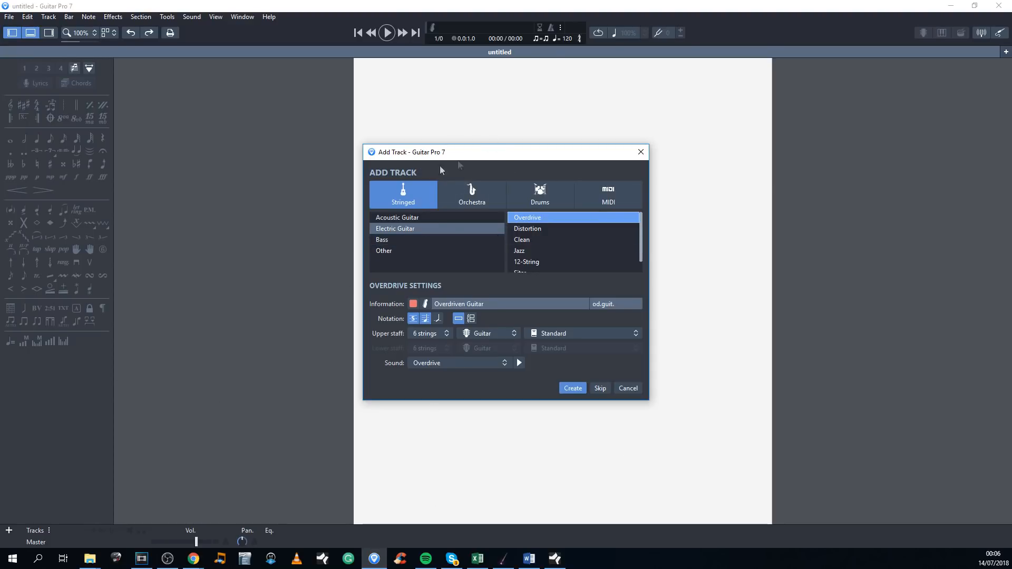
click(440, 232)
click(533, 218)
click(571, 391)
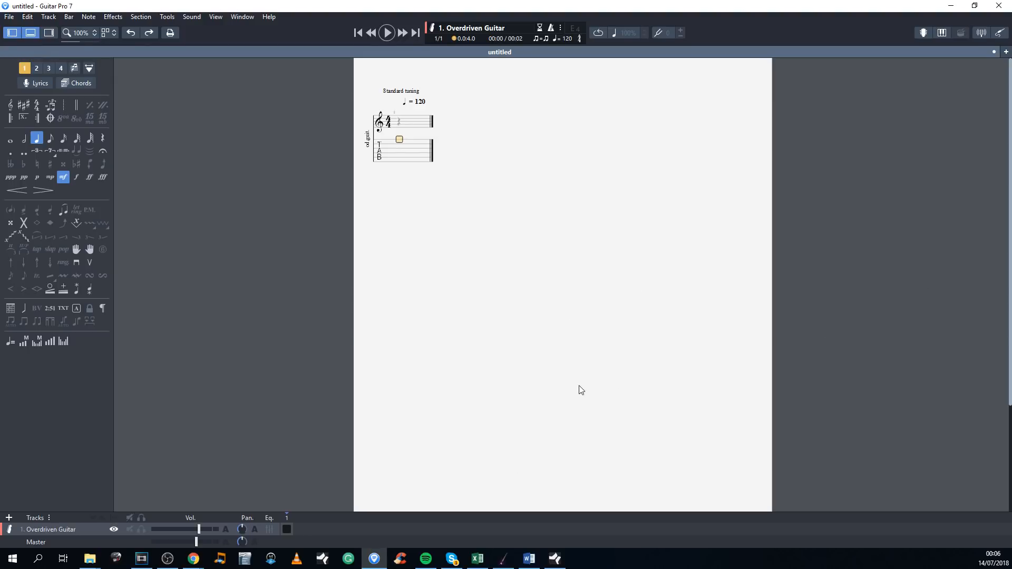
Step: Hide the track list and show the inspector, viewing the song settings and the track settings
click(31, 32)
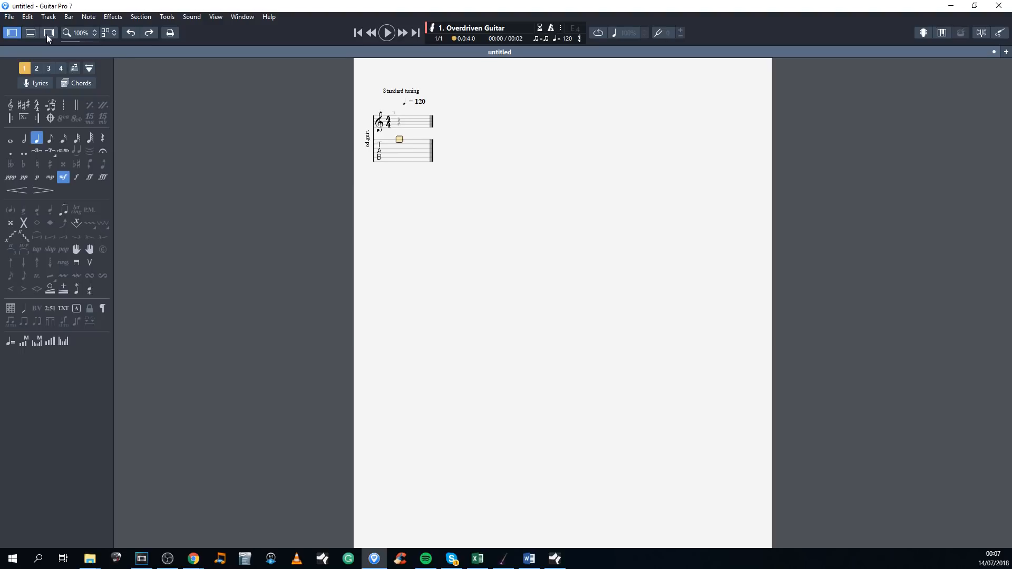
click(48, 32)
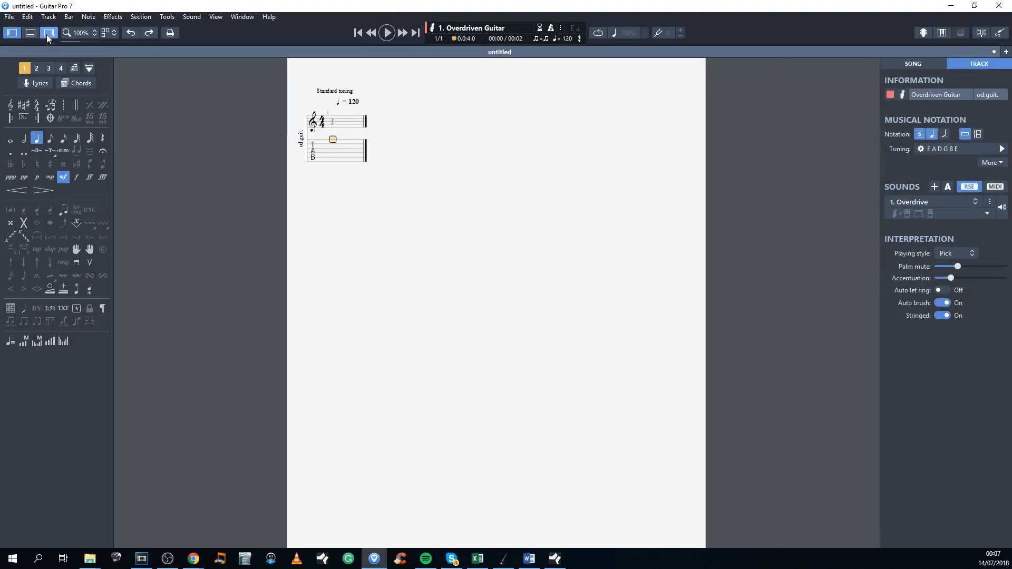
click(915, 65)
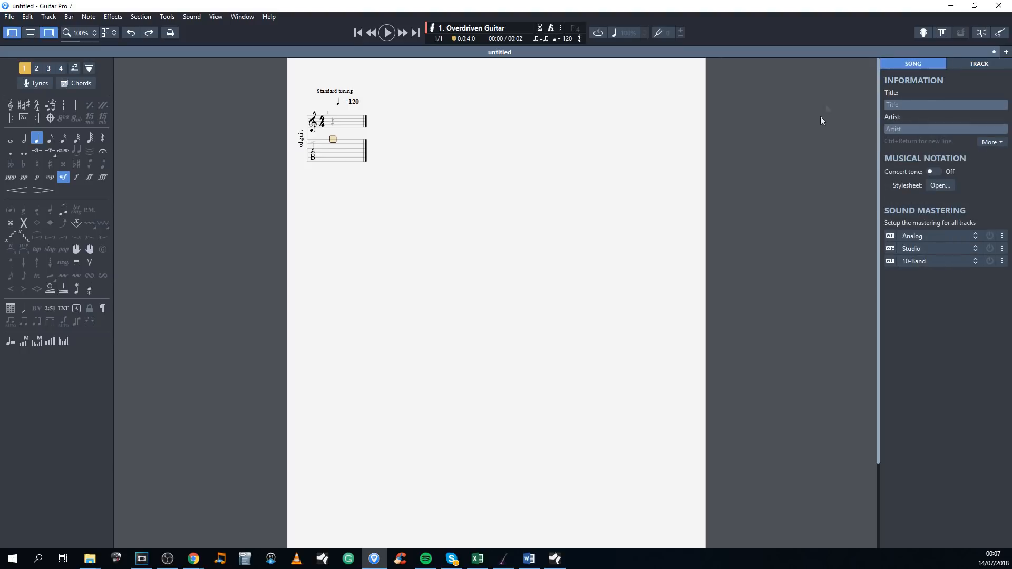
click(976, 66)
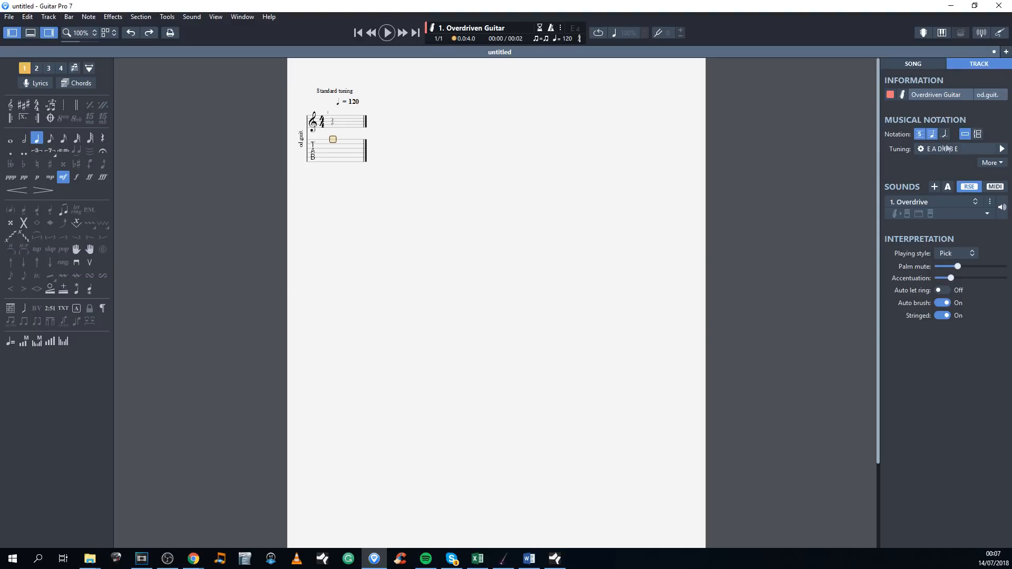
Step: Open the tuning settings of the Overdriven Guitar track
click(920, 150)
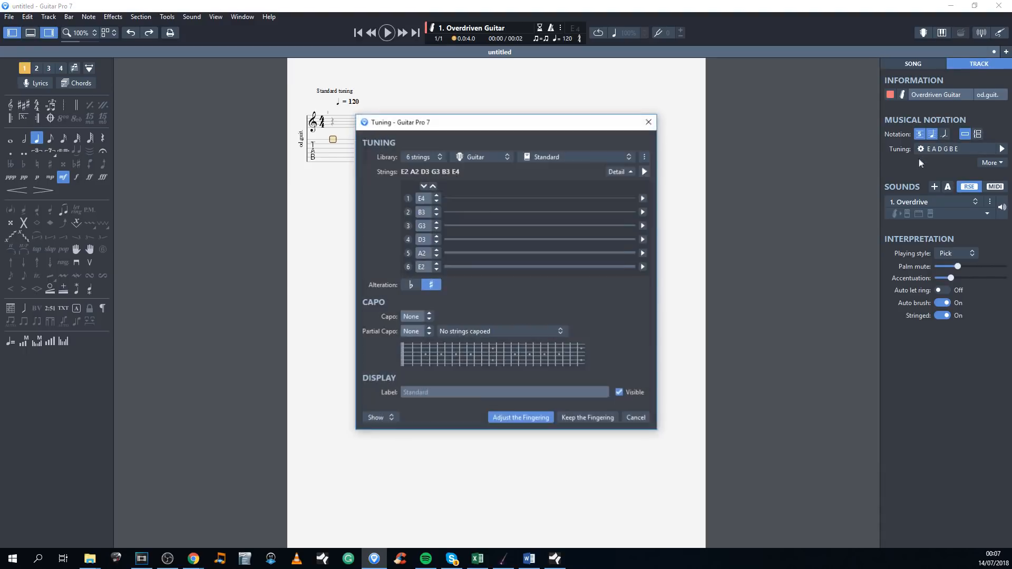
click(649, 122)
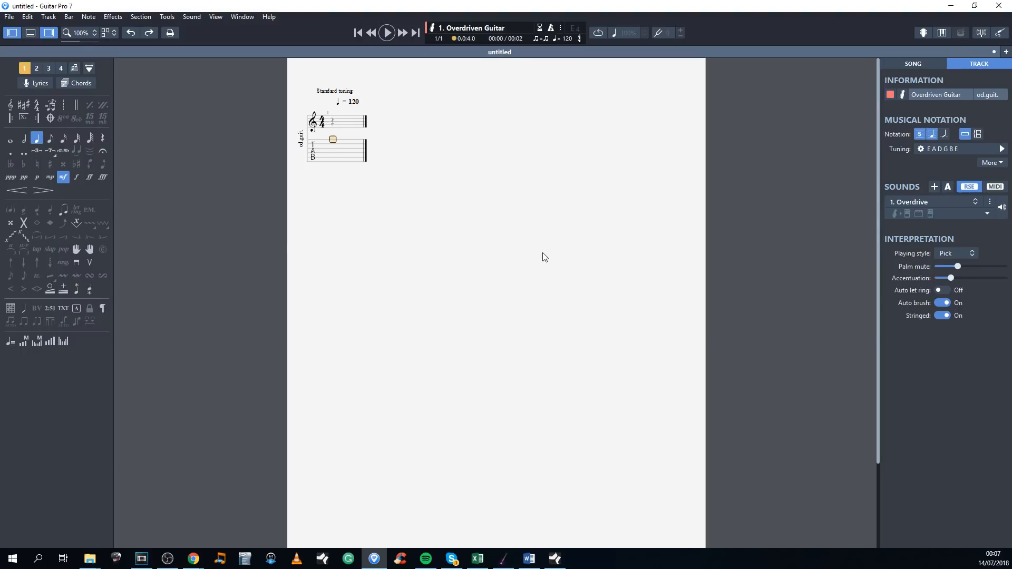
click(340, 91)
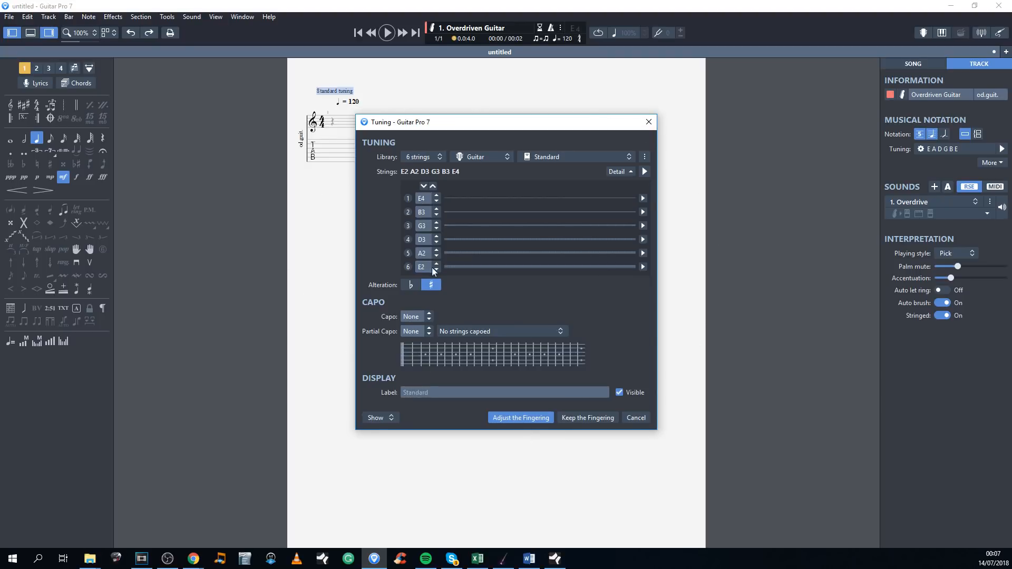
Step: Try the 10-string option for the guitar tuning and return to 6 strings
click(427, 158)
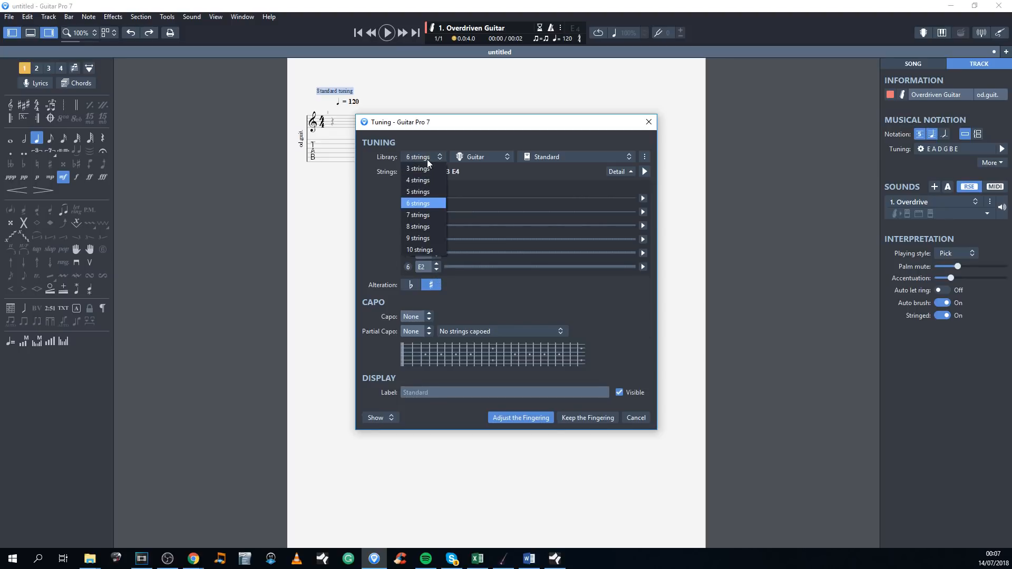
click(416, 245)
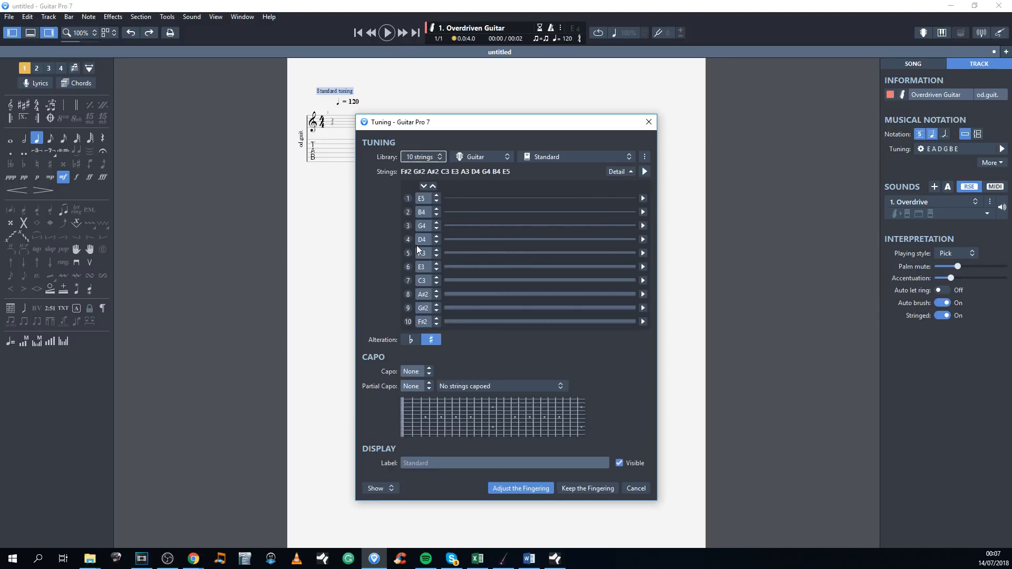
click(422, 156)
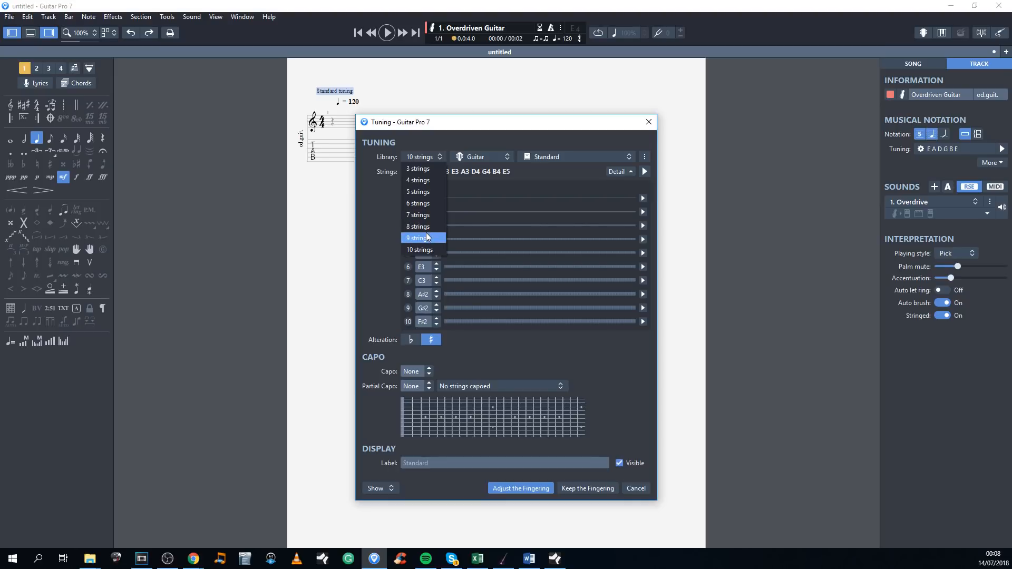
click(427, 204)
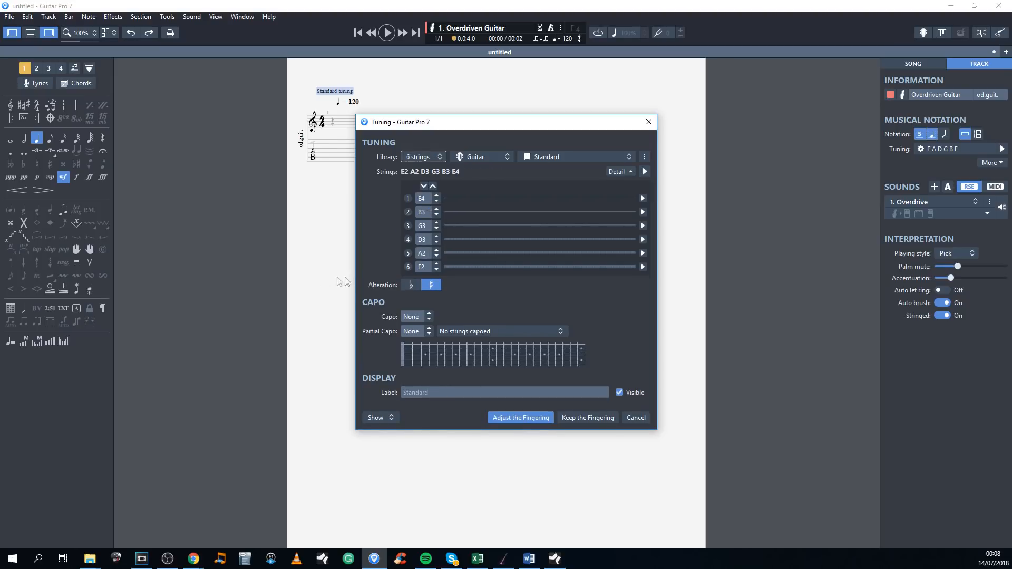
click(426, 157)
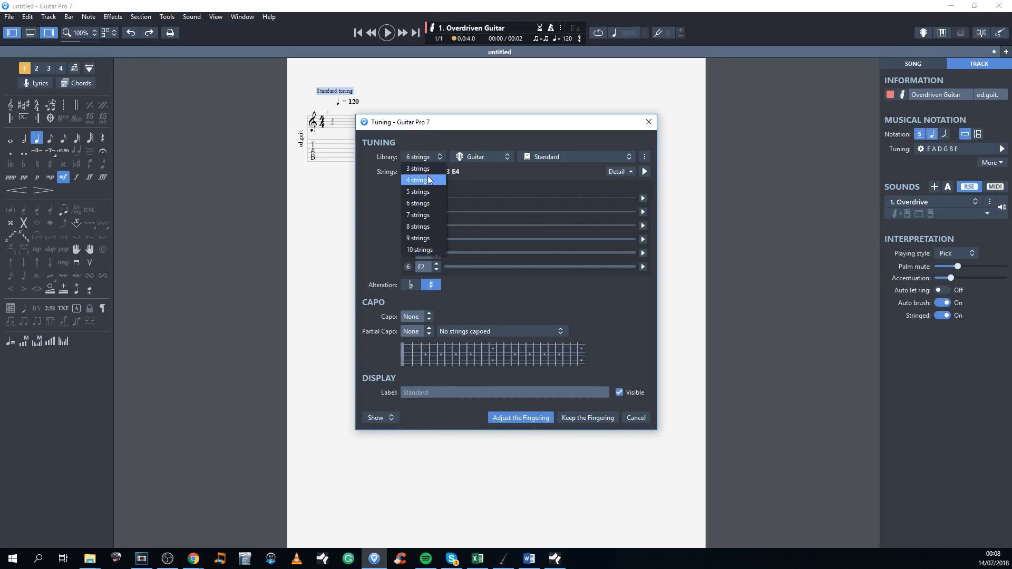
click(425, 156)
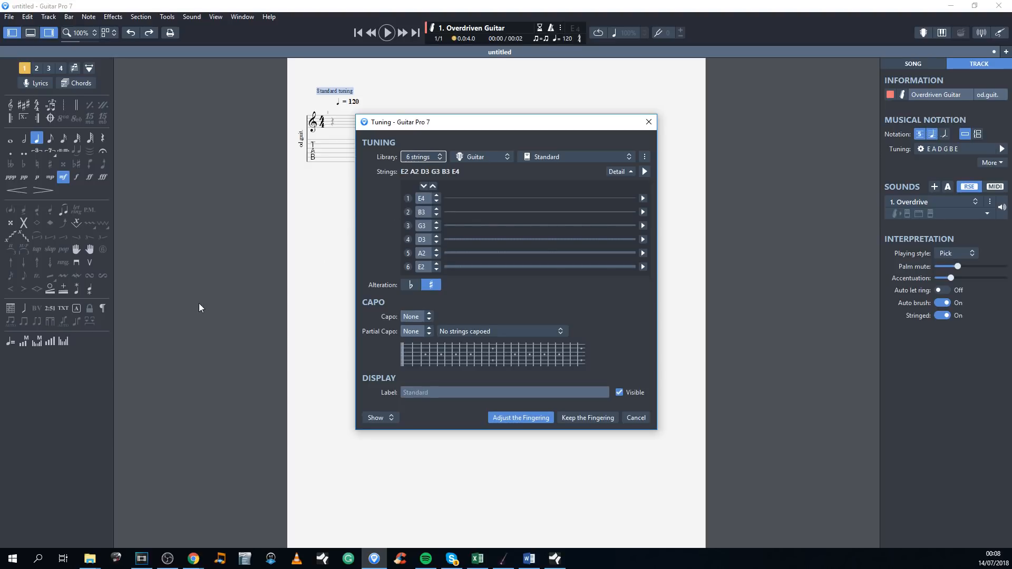
Step: Lower the sixth string to D2 for Dropped D tuning and preview the string and the full tuning
click(437, 271)
click(438, 271)
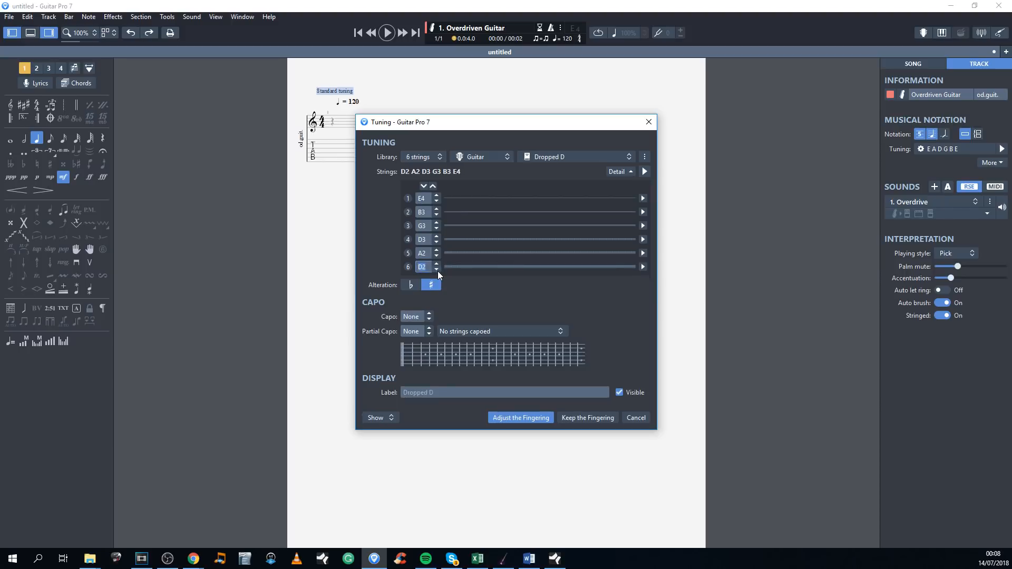
click(643, 267)
click(645, 172)
Step: Examine the library of preset tunings for a six-string guitar without choosing one
click(579, 158)
click(578, 159)
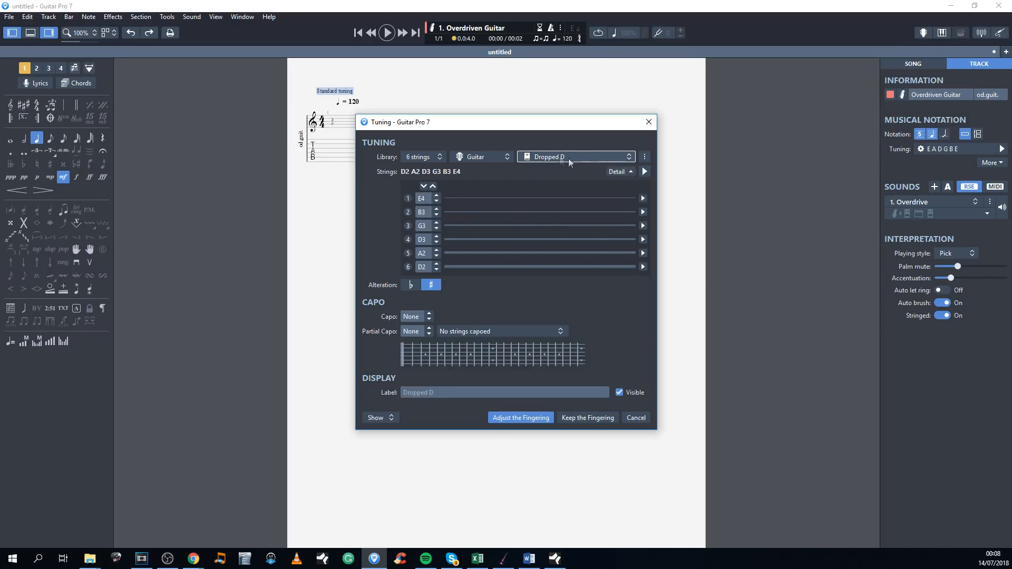
click(581, 161)
scroll(585, 206, down, 6)
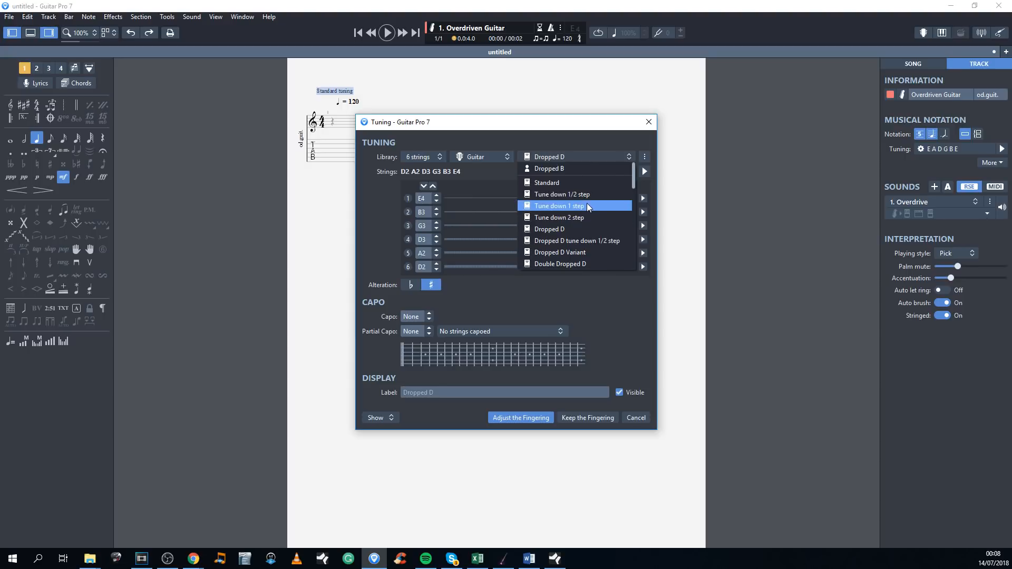
scroll(580, 219, up, 6)
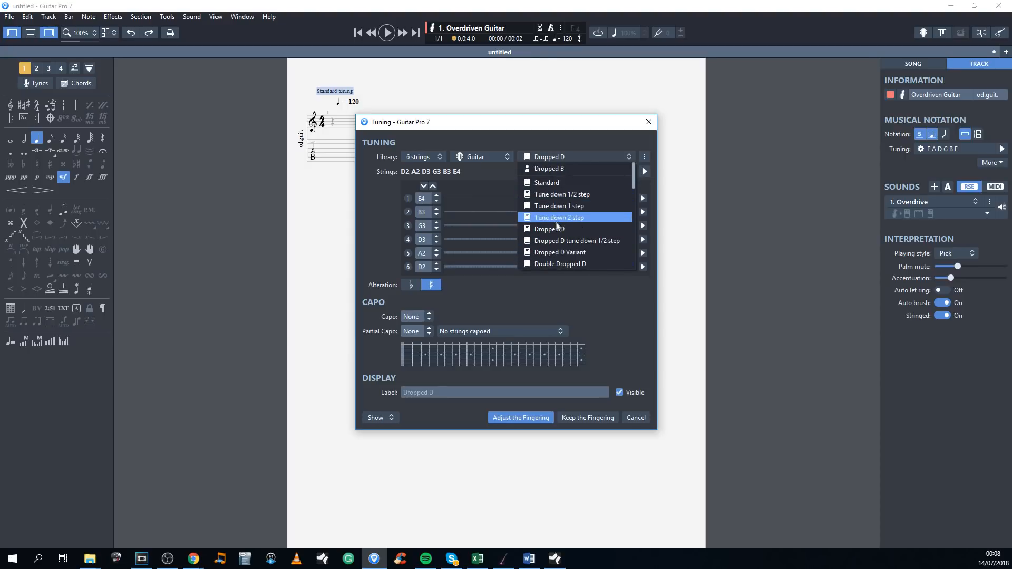
scroll(562, 205, down, 3)
scroll(561, 207, up, 4)
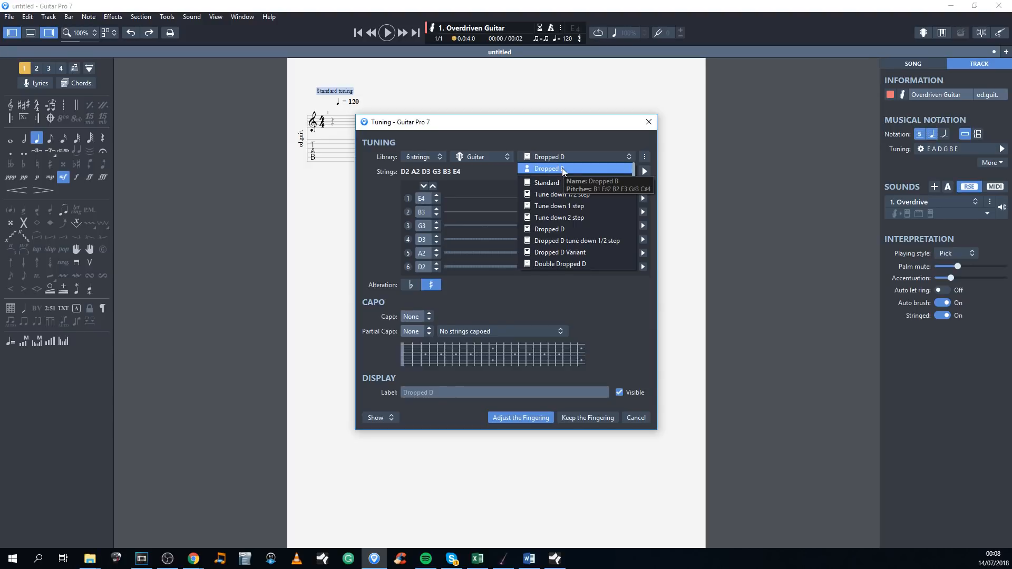
click(697, 220)
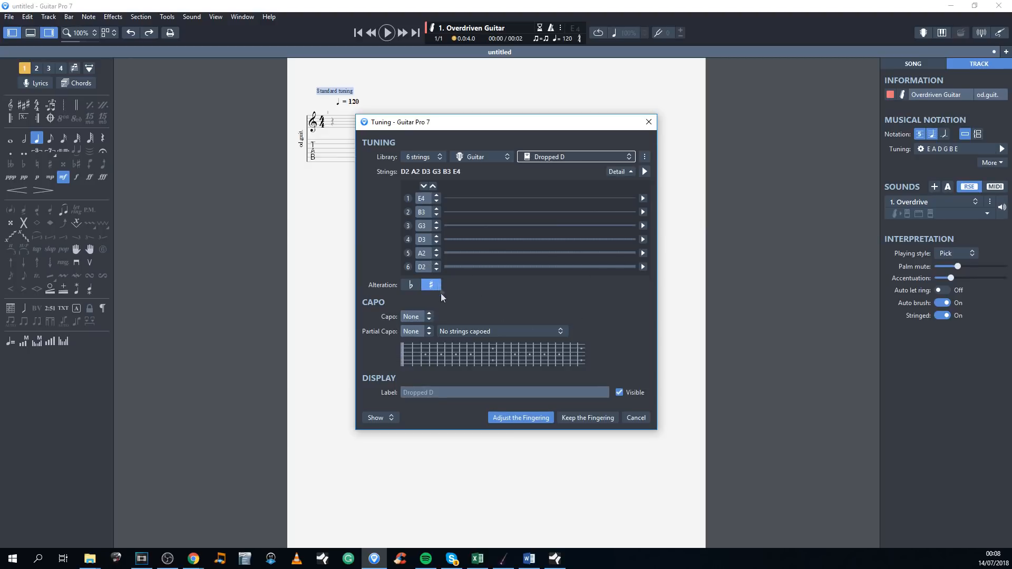
Step: Lower strings five to one to G2, C3, F3, A3 and D4, apply the tuning keeping the fingering, and hide the inspector
click(437, 256)
click(436, 242)
click(436, 241)
click(436, 228)
click(436, 228)
click(437, 215)
click(437, 215)
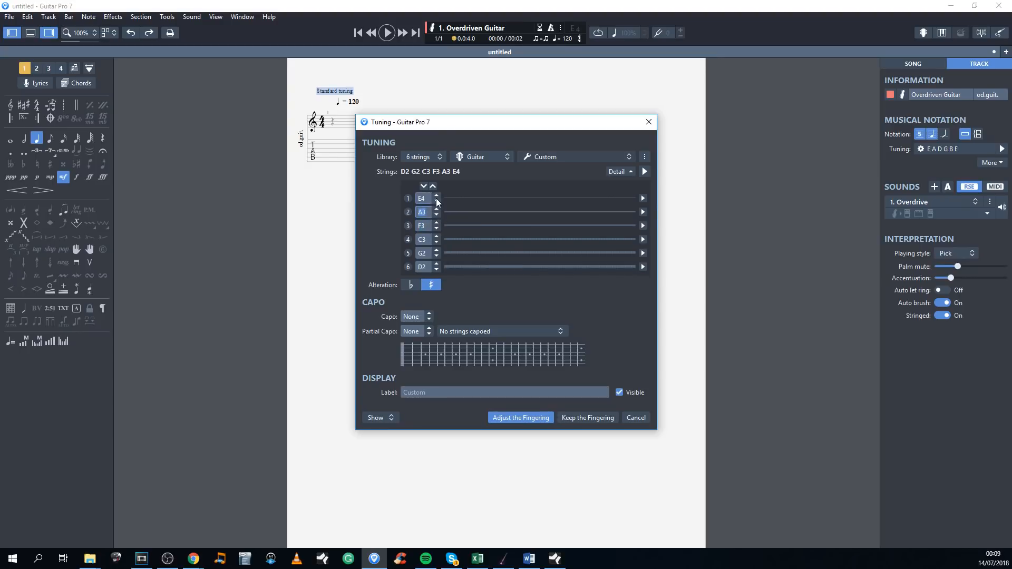
click(436, 200)
click(436, 200)
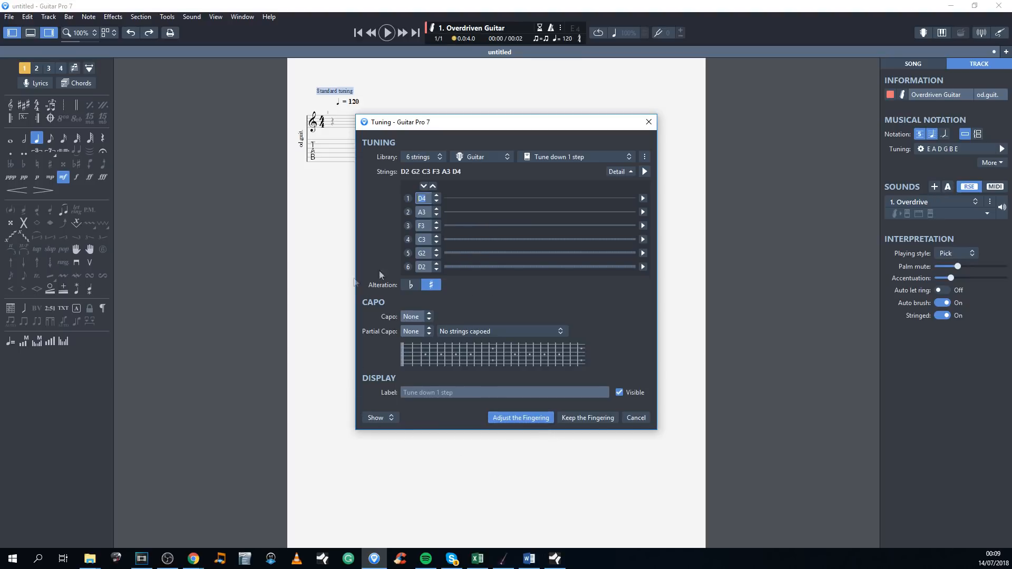
click(574, 420)
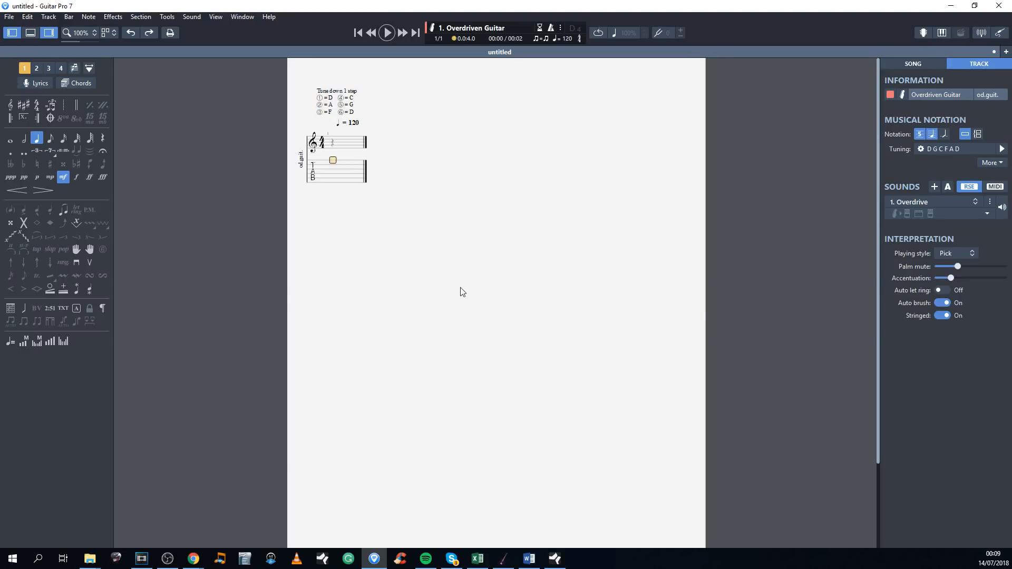
click(49, 36)
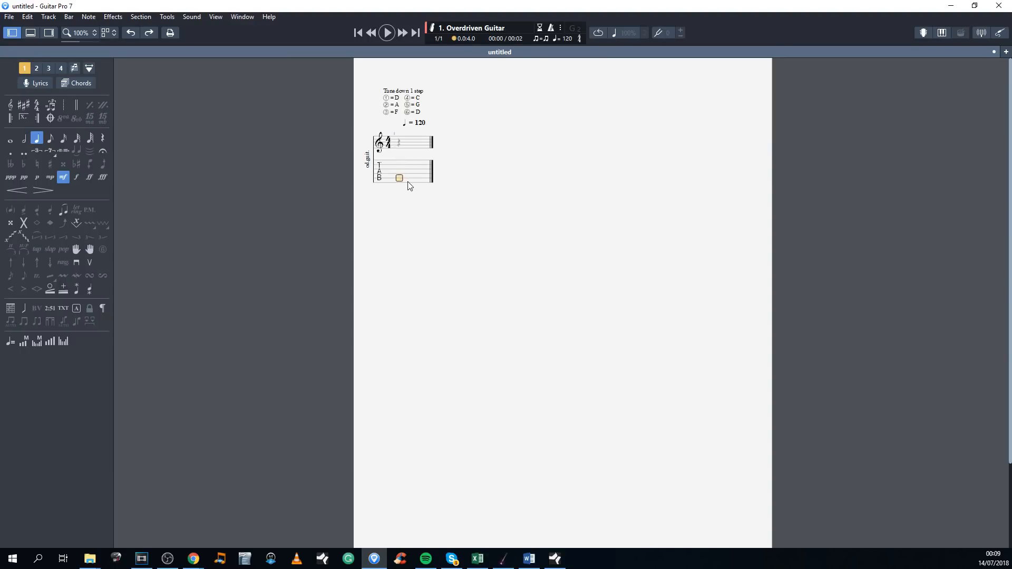
Step: Try entering a quarter note on the standard notation staff and delete it again
click(407, 150)
key(Up)
key(Up)
key(Up)
key(Return)
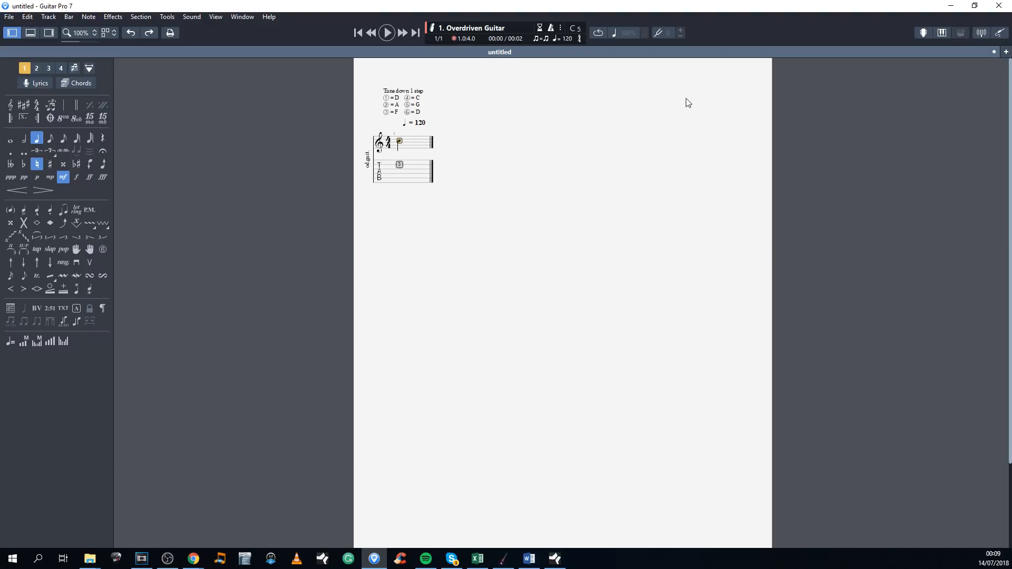
key(Delete)
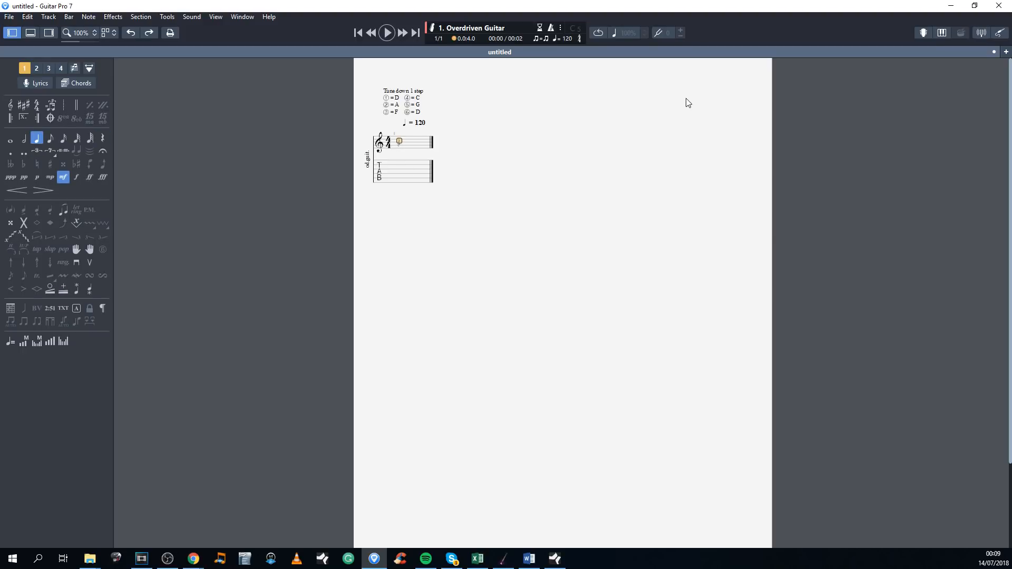
Step: Move the entry cursor up and down the tablature strings and place it on the sixth string
click(408, 183)
click(399, 170)
click(400, 174)
key(Down)
key(Down)
key(Up)
key(Up)
key(Up)
key(Up)
key(Up)
key(Down)
key(Down)
key(Down)
key(Down)
key(Down)
key(Up)
key(Up)
key(Down)
key(Down)
Step: Enter a chord on the first beat of the tablature with frets 0, 2, 2, 1, 0, 0 from the sixth string to the first
key(0)
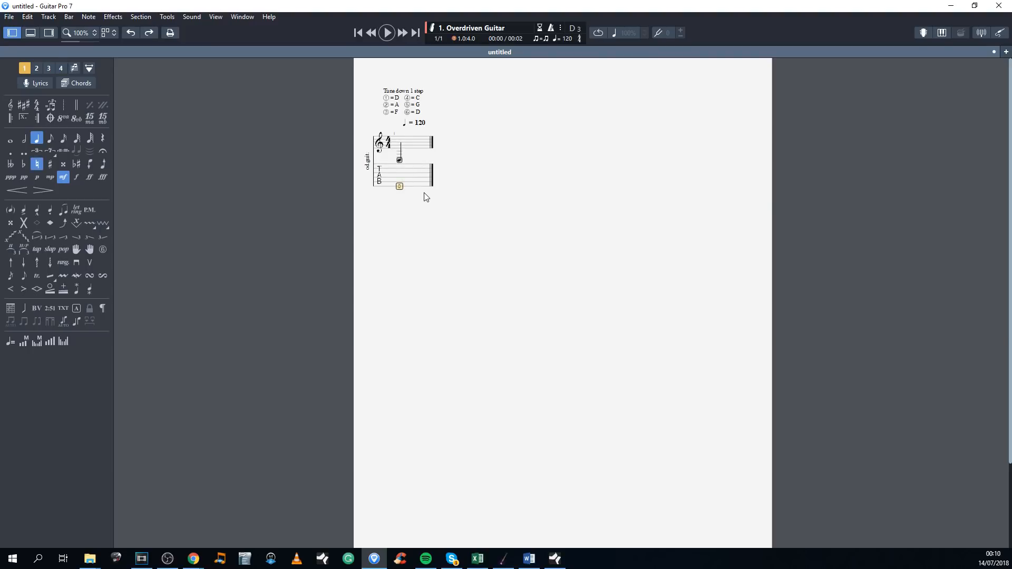
key(Up)
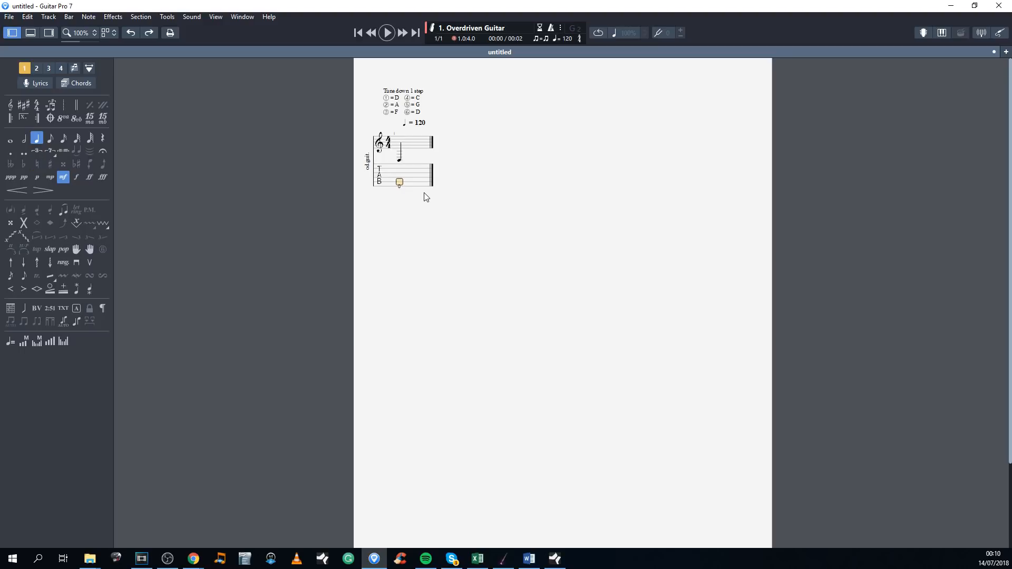
key(2)
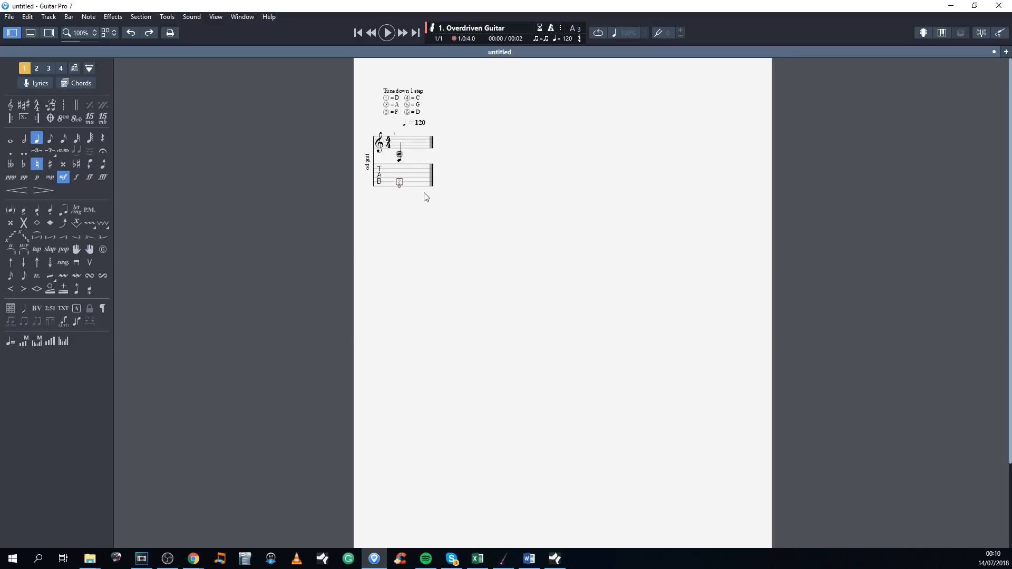
key(Up)
key(2)
key(Up)
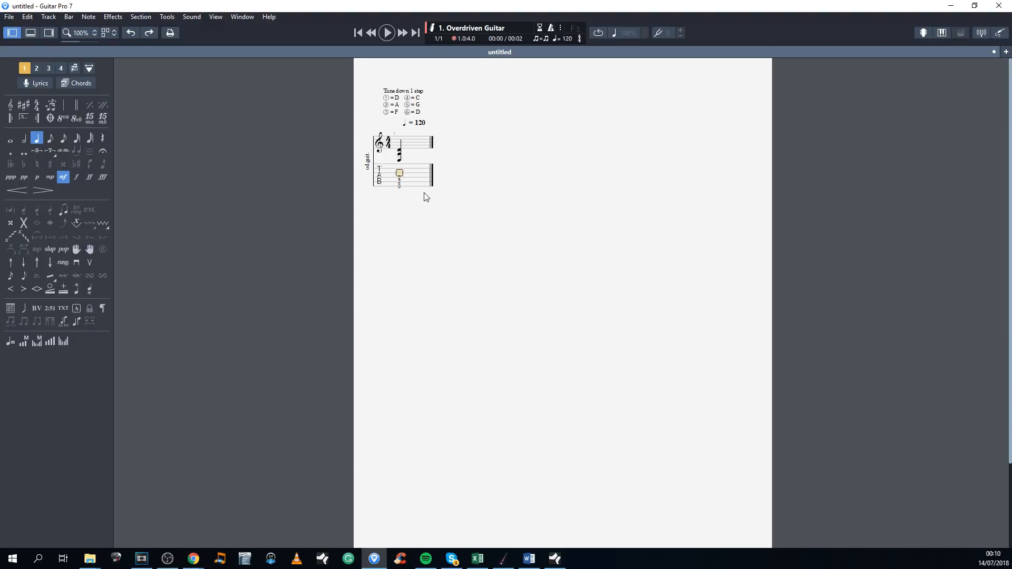
key(1)
key(Up)
key(0)
key(Up)
key(0)
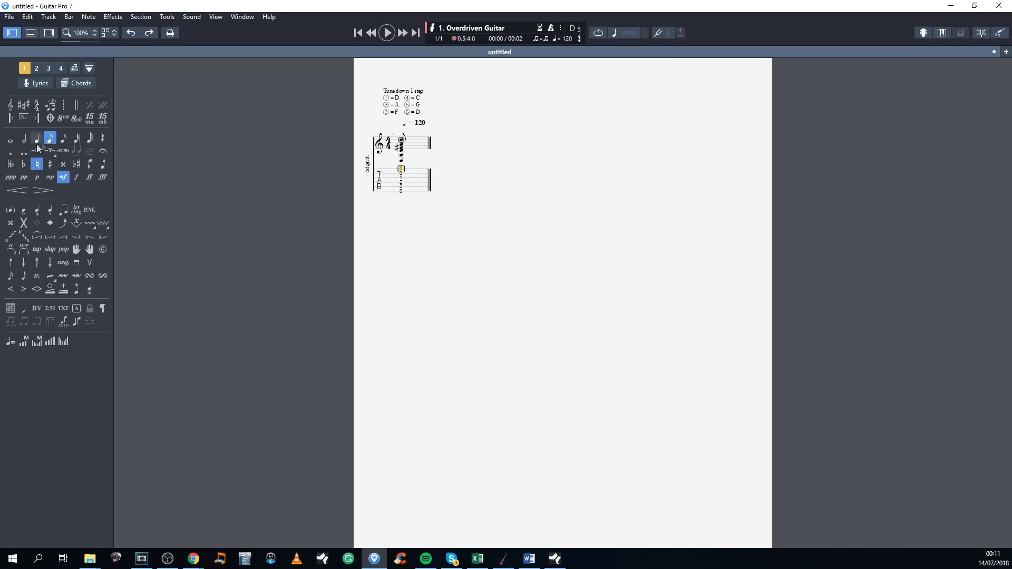
Step: Dot the chord's rhythm and remove the dot again, and set the chord's duration to a quarter note
click(11, 152)
click(401, 187)
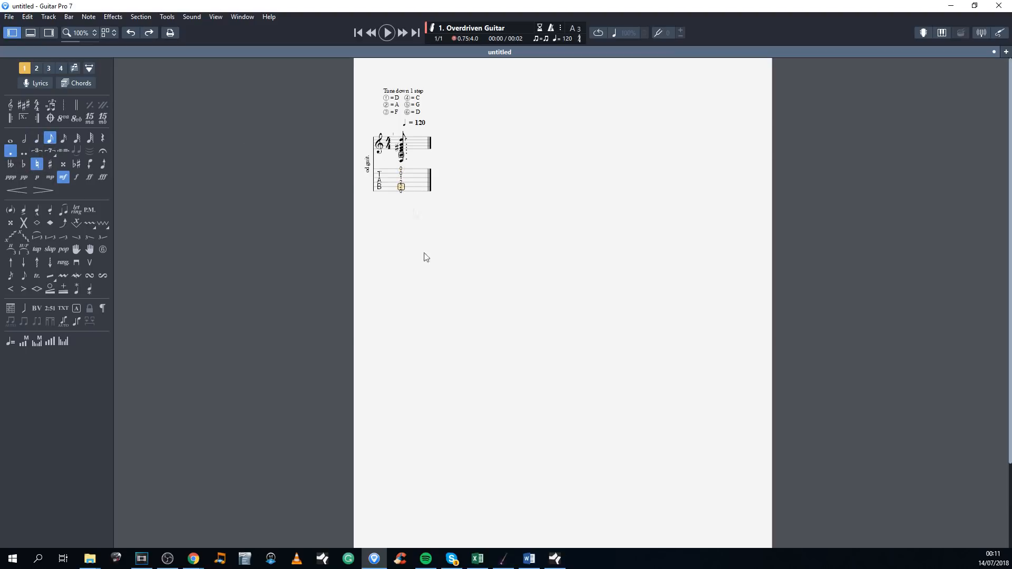
click(10, 152)
click(37, 138)
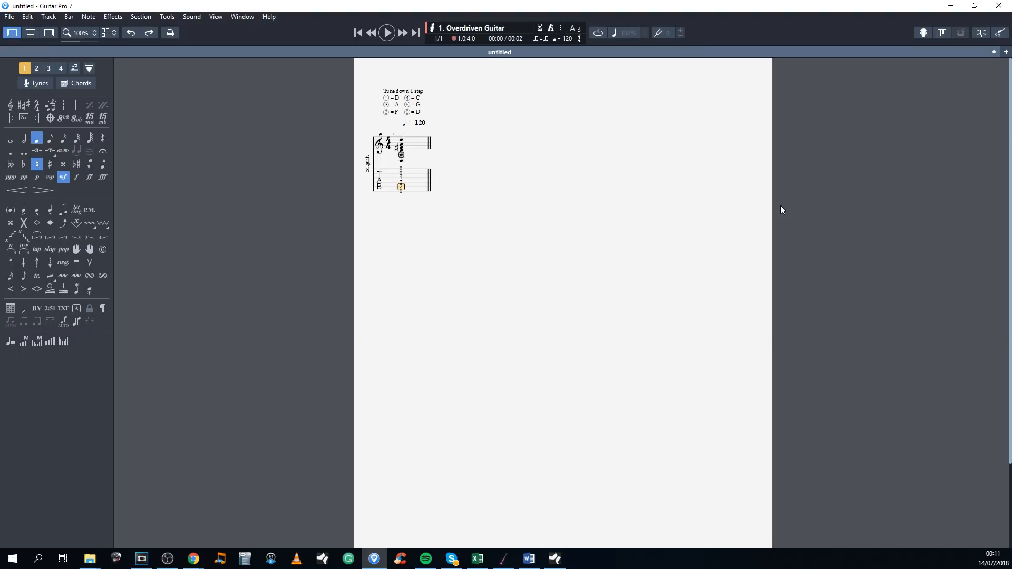
Step: Try several longer and shorter durations on the first chord and set it back to a quarter note
key(KP_Subtract)
key(KP_Subtract)
key(KP_Add)
key(KP_Add)
key(KP_Add)
key(KP_Add)
key(KP_Add)
key(KP_Subtract)
key(KP_Subtract)
key(KP_Subtract)
Step: Paste copies of the chord onto the second and third beats of the first bar
key(Right)
key(ctrl+v)
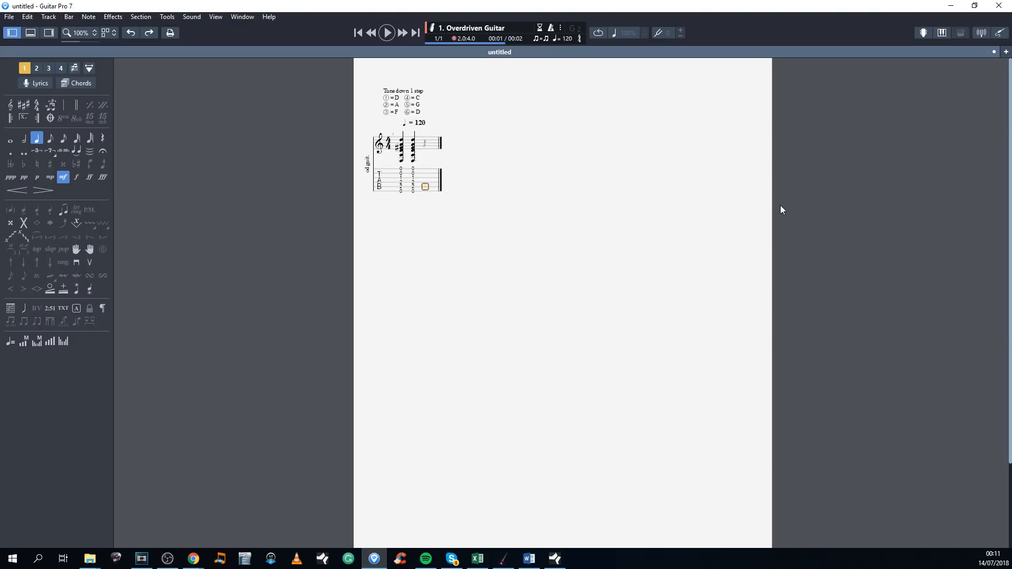
key(Left)
key(Left)
key(Right)
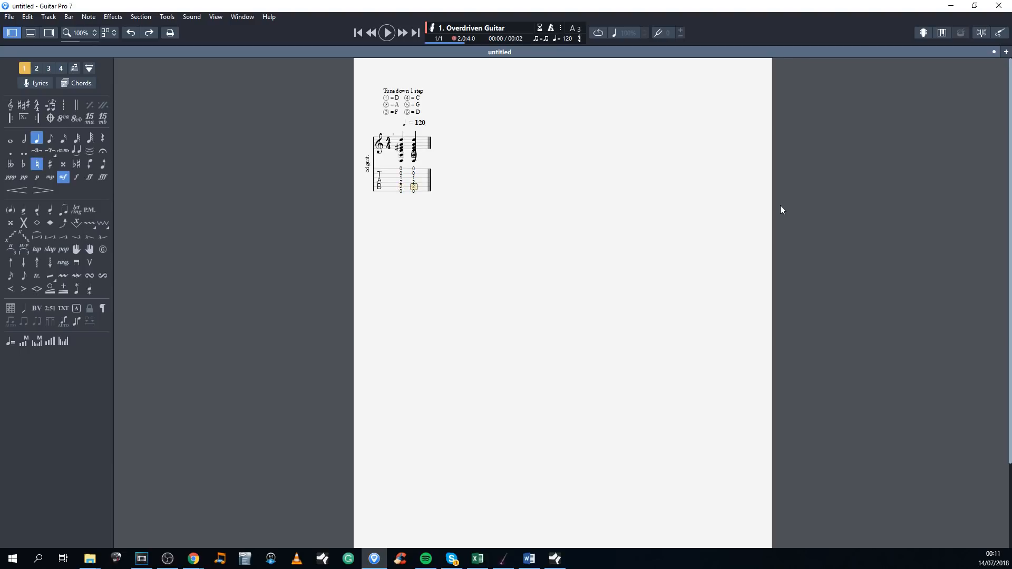
key(Right)
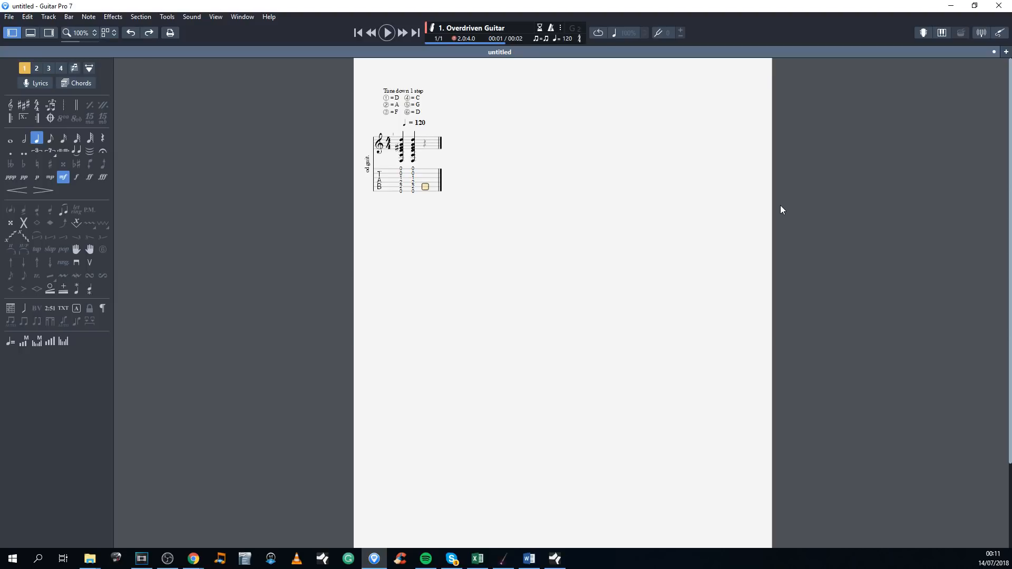
key(ctrl+v)
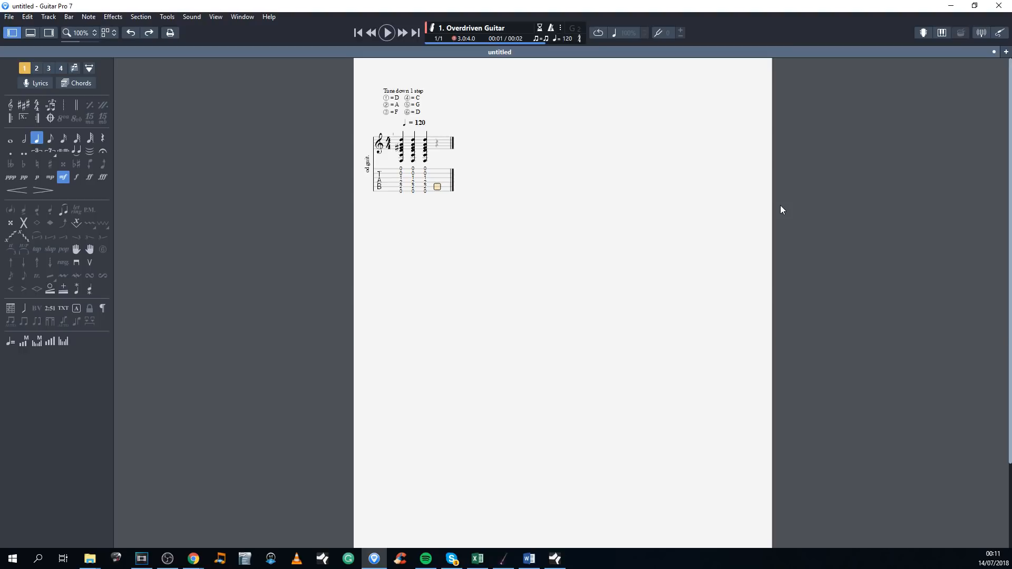
Step: Change the second and third chords of the first bar to eighth notes
key(Left)
key(Left)
key(Left)
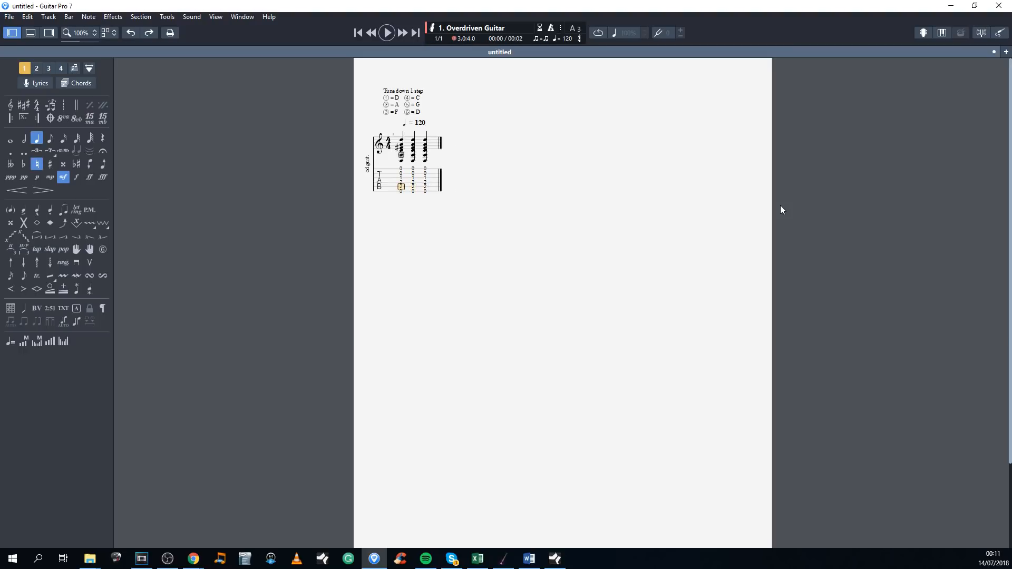
key(Right)
key(minus)
key(Right)
key(minus)
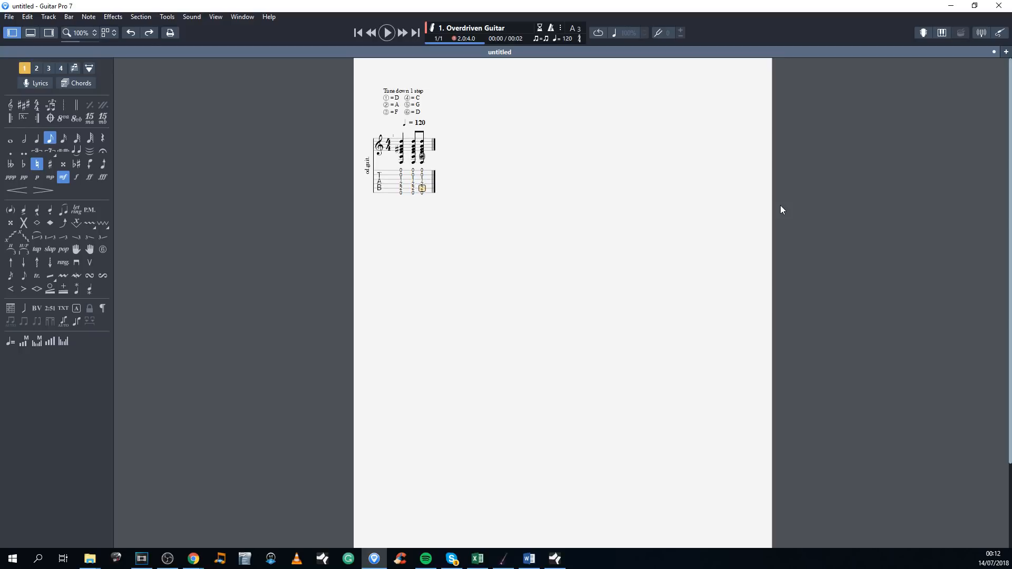
Step: Fill the rest of the first bar with copies of the chord as a quarter note and two eighth notes
key(Right)
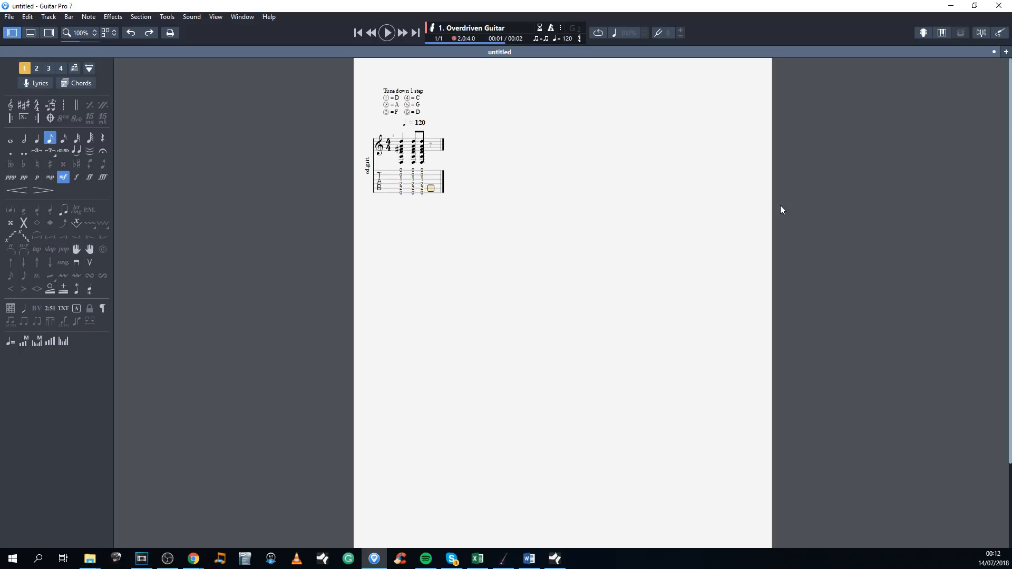
key(ctrl+v)
key(Left)
key(minus)
key(v)
key(v)
key(c)
key(plus)
key(c)
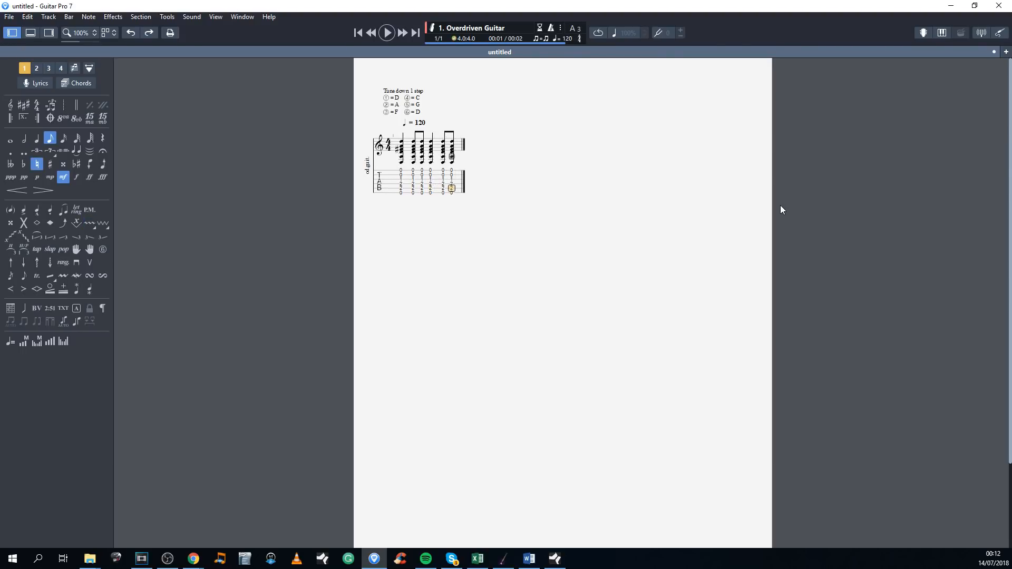
Step: Paste the chord at the start of the second bar and make it a quarter note
key(Right)
key(ctrl+v)
key(Left)
key(Left)
key(Left)
key(Left)
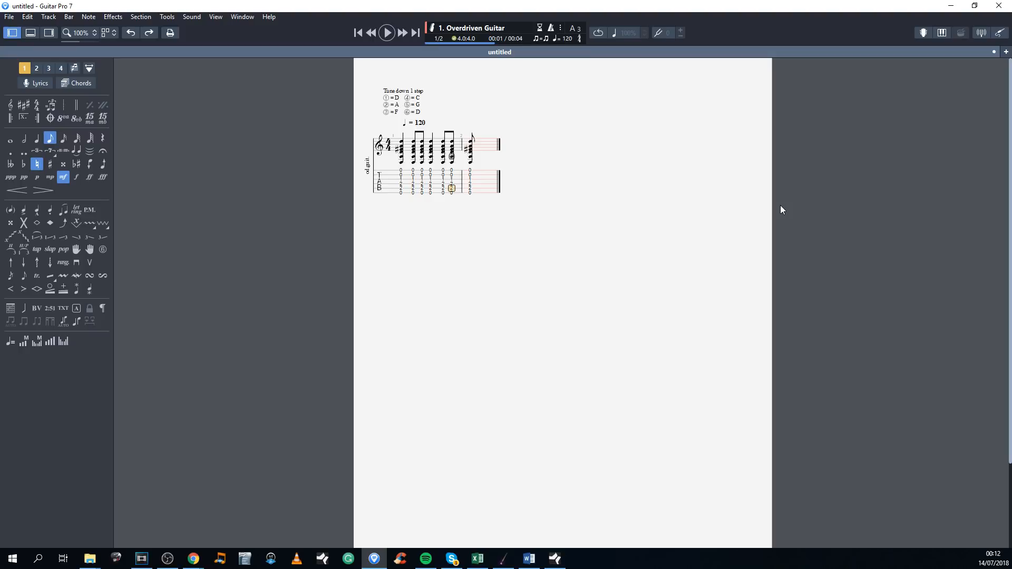
key(Right)
key(minus)
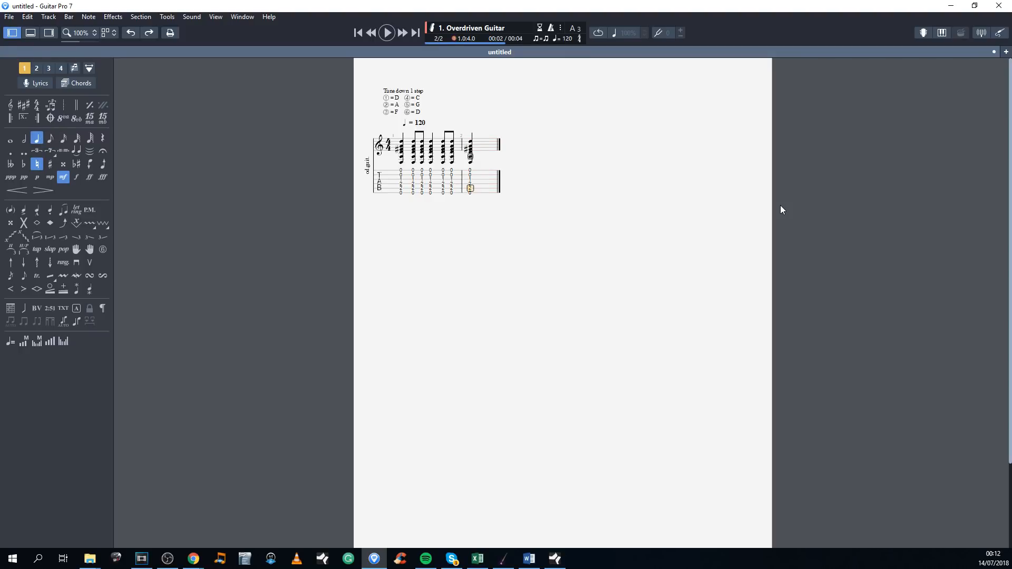
Step: Add four copies of the chord as sixteenth notes on the second beat of bar 2
key(c)
key(plus)
key(c)
key(c)
key(c)
key(plus)
key(Left)
key(plus)
key(Left)
key(plus)
key(Left)
key(plus)
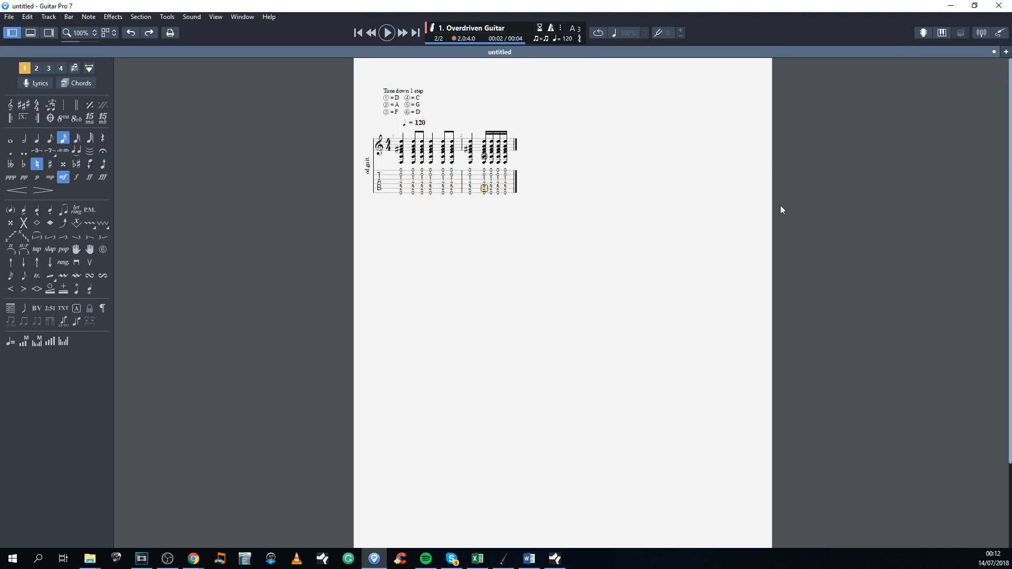
Step: Complete bar 2 with copies of the chord as two eighth notes and a quarter note
key(Right)
key(Right)
key(Right)
key(Left)
key(Left)
key(Left)
key(c)
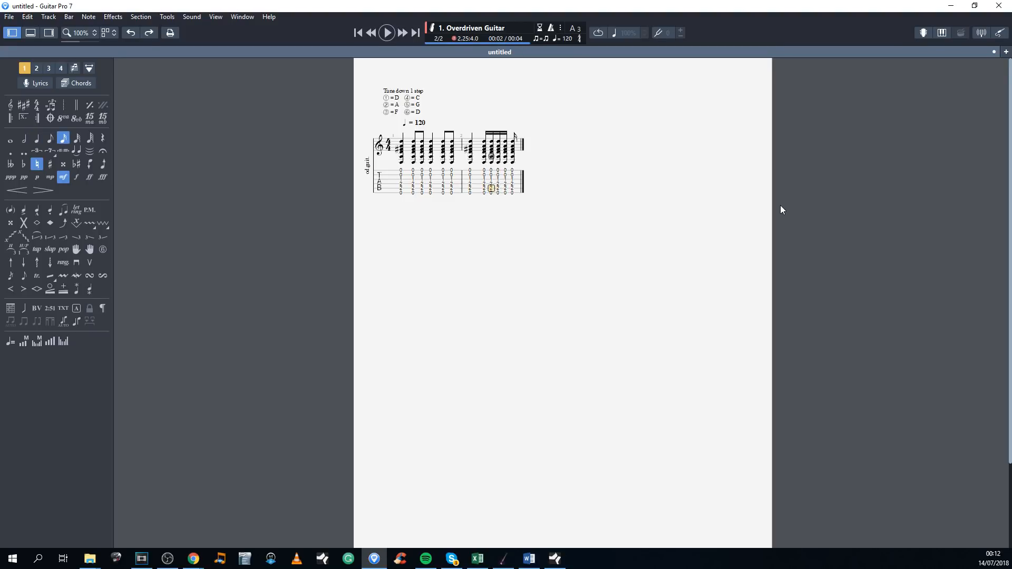
key(Right)
key(Right)
key(Right)
key(c)
key(minus)
key(Left)
key(minus)
key(Right)
key(c)
key(minus)
Step: Start bar 3 with frets 5 and 8 on the sixth string as eighth notes
key(Right)
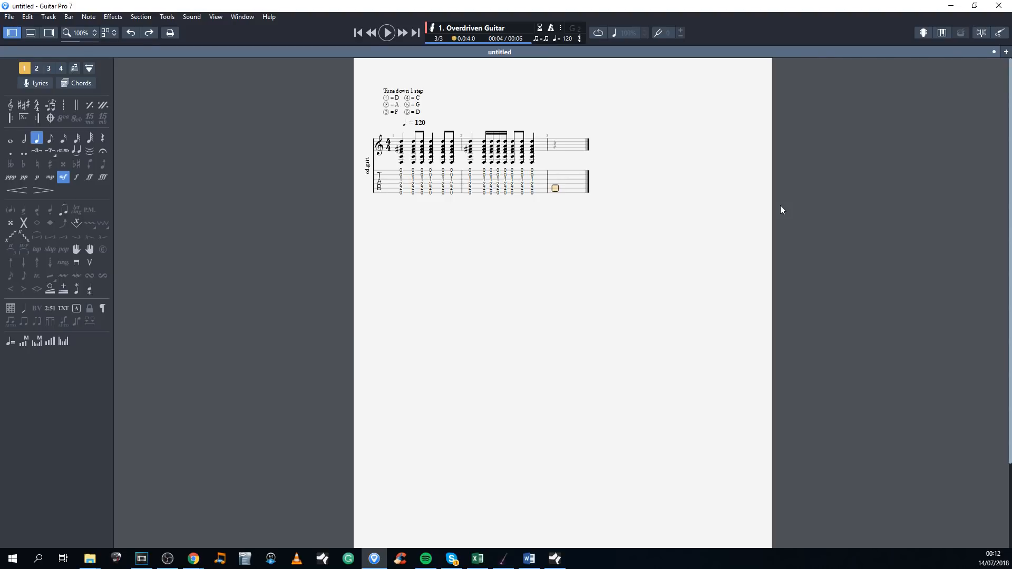
key(Down)
key(5)
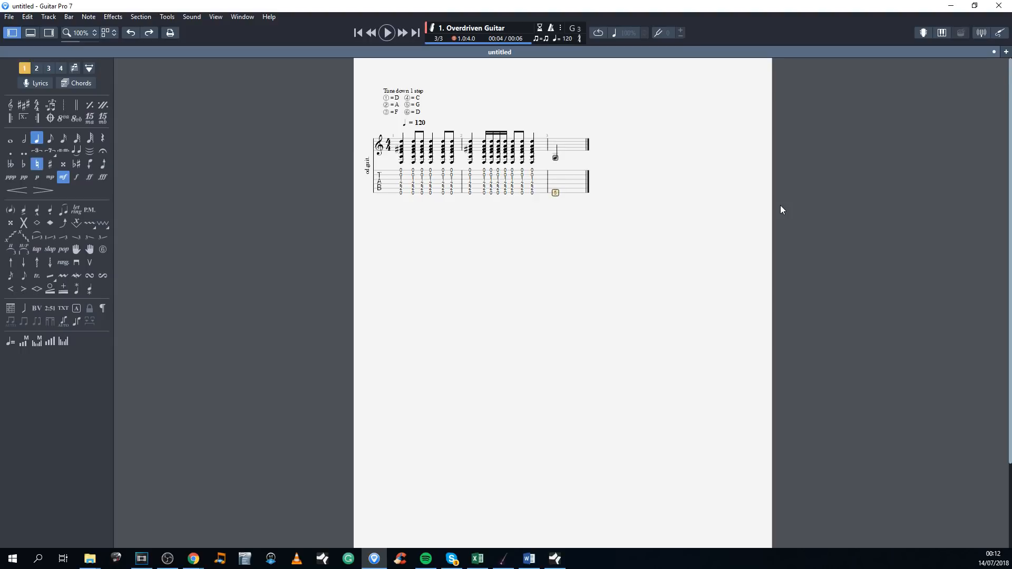
click(49, 139)
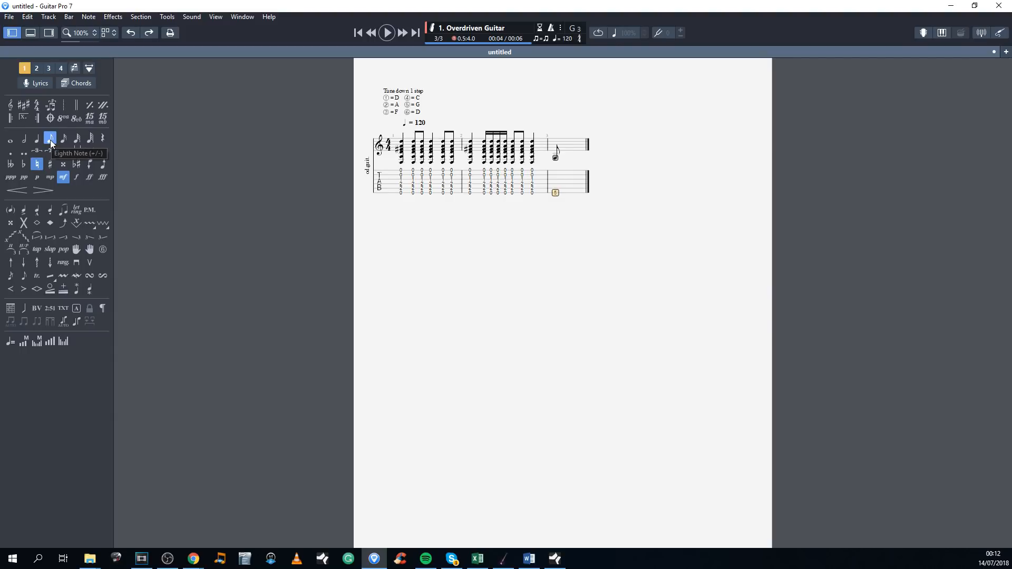
key(Right)
key(8)
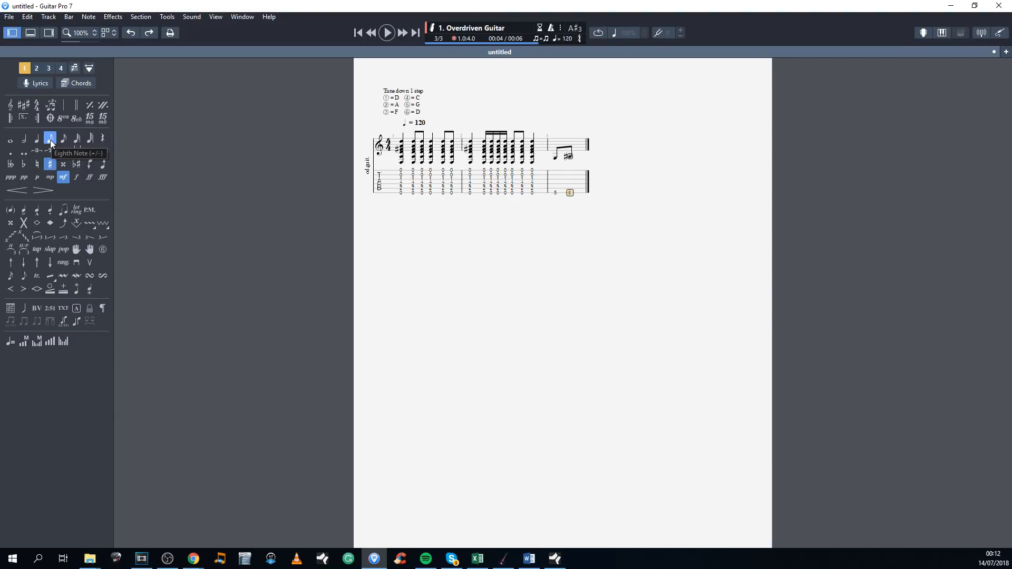
Step: Continue bar 3 with frets 5 and 7 on the fifth string as eighth notes
key(Left)
key(Right)
key(Right)
key(Up)
key(5)
Step: Finish bar 3 with frets 5 and 7 on the fourth string, followed by 5 and 7 on the third, as eighth notes
key(Right)
key(7)
key(Right)
key(Up)
key(5)
key(Right)
key(7)
key(Right)
key(Up)
key(5)
Step: Start bar 4 with frets 5 and 8 on the second string and 5 and 8 on the first, as eighth notes
key(Right)
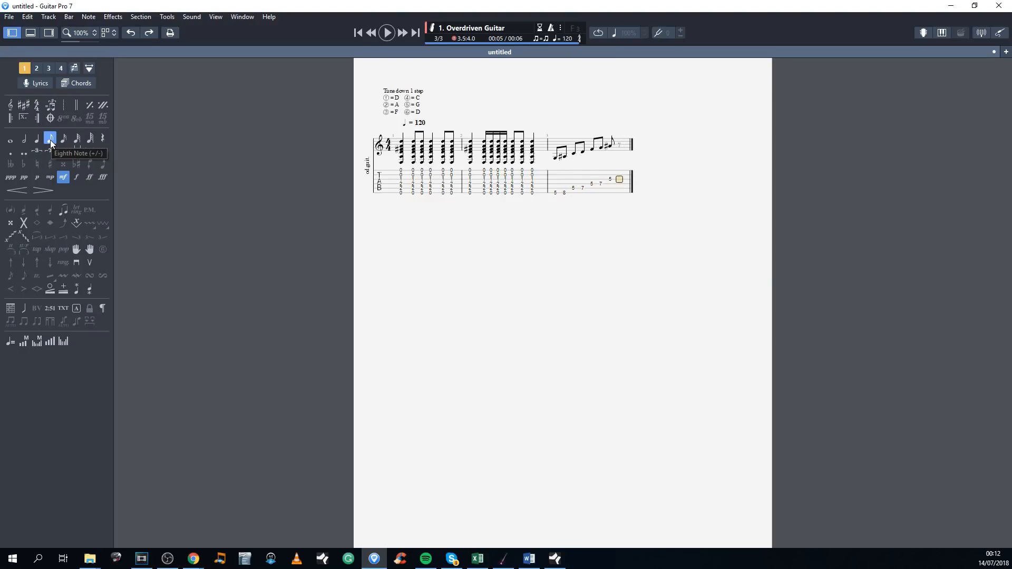
key(7)
key(Right)
key(Up)
key(5)
key(Right)
key(8)
key(Right)
key(Up)
key(5)
key(Right)
key(8)
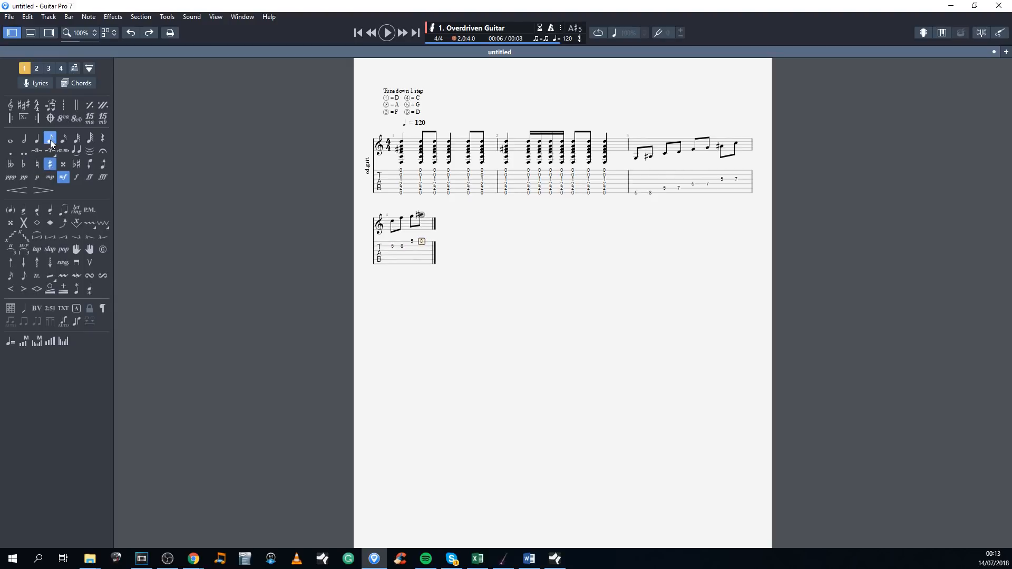
Step: Fill the remainder of bar 4 with a half rest after its last note
key(Left)
key(Left)
key(Left)
key(Left)
key(Left)
key(Left)
key(Left)
key(Left)
key(Left)
key(Left)
key(Left)
key(Left)
key(Left)
key(Left)
key(Left)
key(Left)
key(Left)
key(Left)
key(Left)
key(Left)
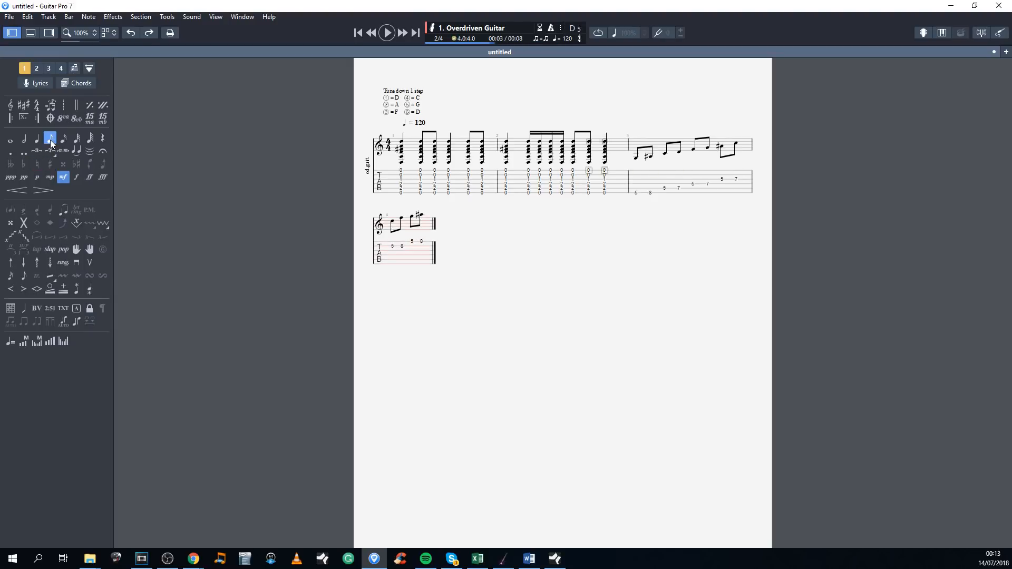
key(Right)
key(space)
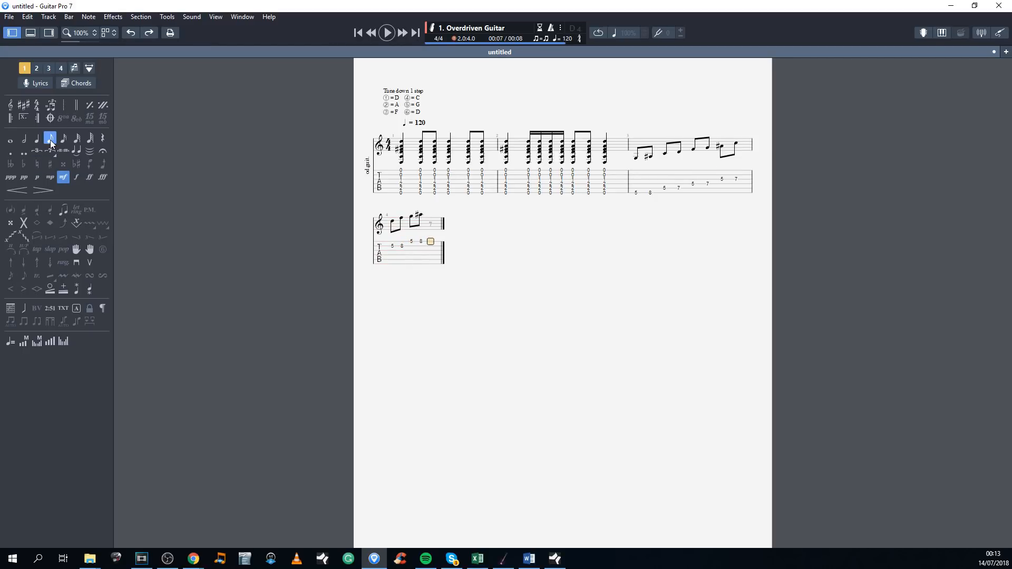
key(minus)
key(minus)
Step: Start bar 5 with frets 10 and 14 on the fifth string as sixteenth notes
key(Right)
text(10)
key(plus)
key(plus)
key(plus)
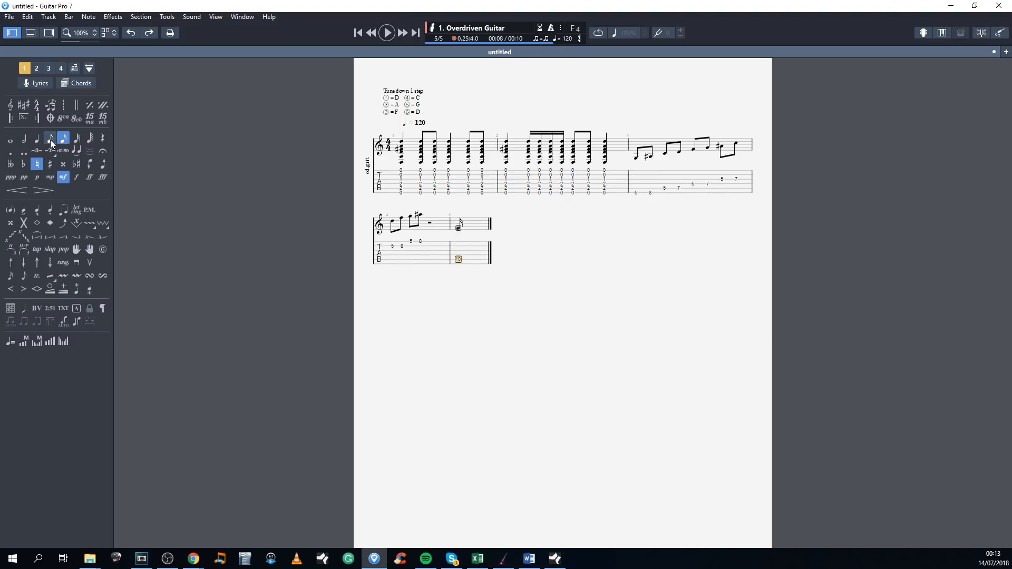
key(Right)
text(14)
Step: Enter a sixteenth-note triplet of fret 12 on the fourth, third and second strings in bar 5
key(Right)
key(Up)
text(12)
key(slash)
key(Right)
key(Up)
text(12)
key(Right)
key(Up)
text(12)
Step: Continue bar 5 with frets 10, 14, 15 and 14 on the first string as sixteenth notes
key(Right)
key(Up)
text(10)
key(Right)
text(14)
key(Right)
text(15)
key(Right)
text(14)
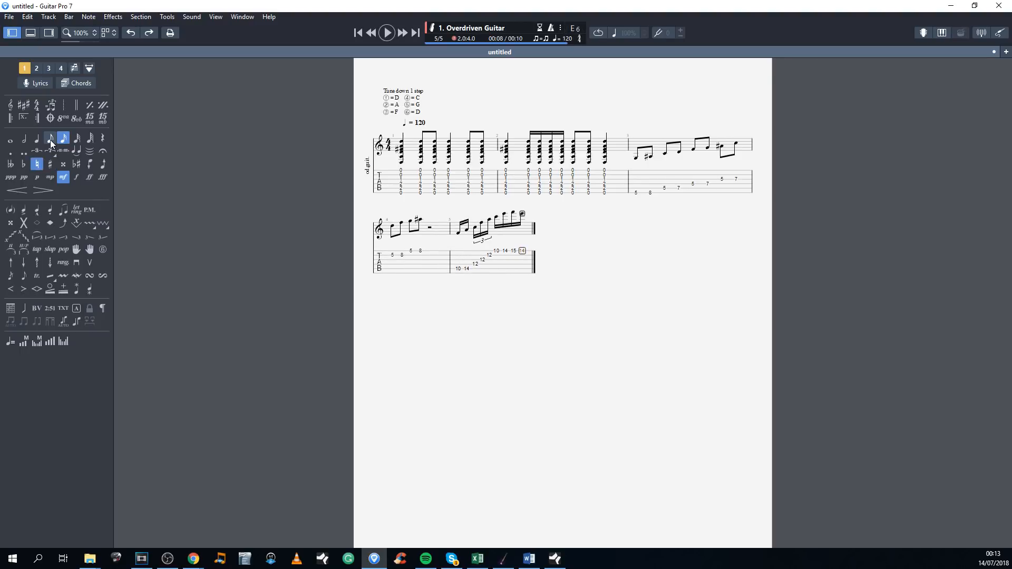
Step: Continue bar 5 with frets 12 and 10 on the first string and 12 on the second string as sixteenth notes
key(Right)
text(12)
key(Right)
text(10)
key(Right)
key(Down)
text(12)
Step: Continue bar 5 with frets 12 and 11 on the third string and fret 12 on the fourth string
key(Right)
key(Down)
text(12)
key(Right)
text(11)
key(Right)
key(Down)
text(12)
Step: End bar 5 with frets 14 and 15 on the fifth string, joined by a slide
key(Right)
key(Down)
text(14)
key(Right)
text(15)
key(Left)
key(s)
Step: Start bar 6 with sixteenth notes: fret 14 on the fourth string, 12 on the third, 13 on the second and 12 on the first
key(Right)
key(Right)
key(Up)
text(14)
key(Right)
key(Up)
text(12)
key(Right)
key(Up)
text(13)
key(Right)
key(Up)
text(12)
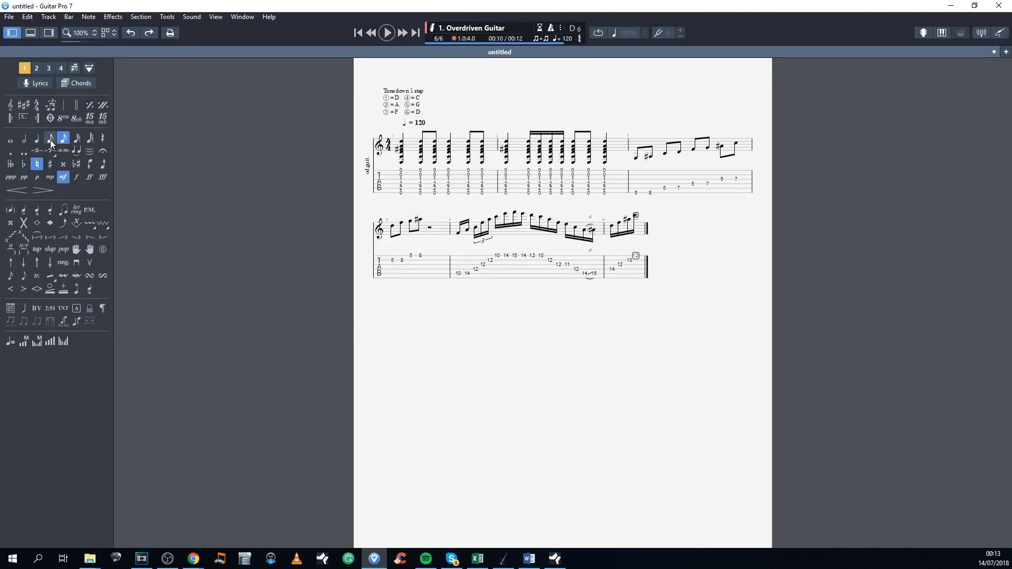
Step: Enter a sixteenth-note triplet in bar 6: frets 15 and 12 on the first string and 13 on the second
key(Right)
text(15)
key(Right)
key(Left)
key(slash)
key(Right)
text(12)
key(Right)
key(Down)
text(13)
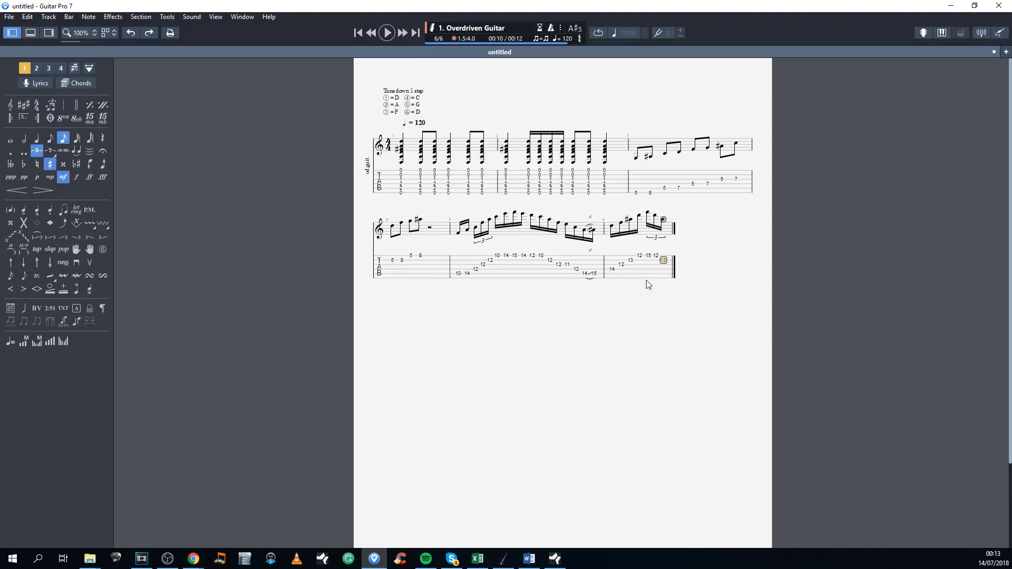
Step: Advance past the last note of bar 6 and add bar 7, leaving bar 6 incomplete
click(666, 266)
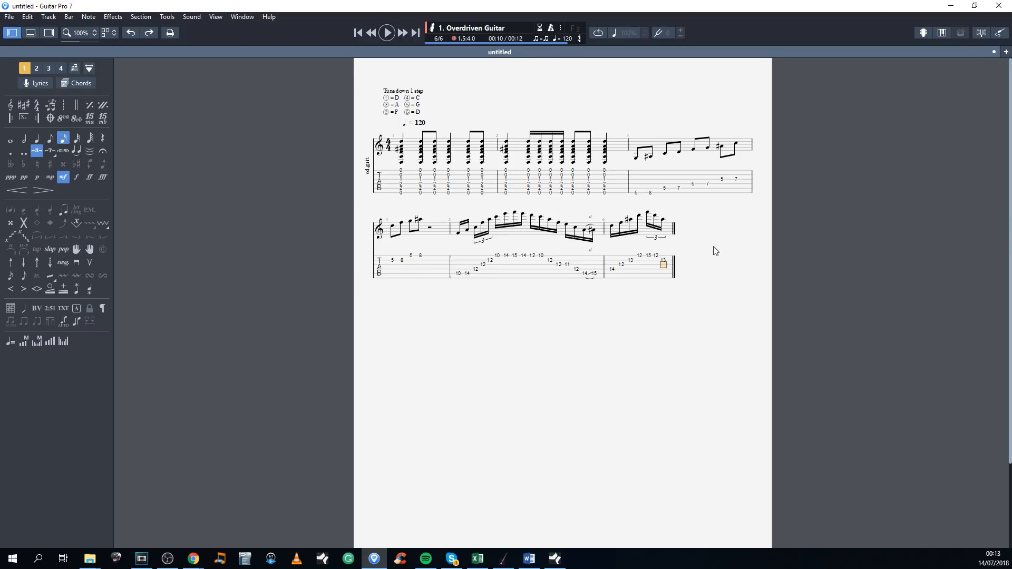
key(Right)
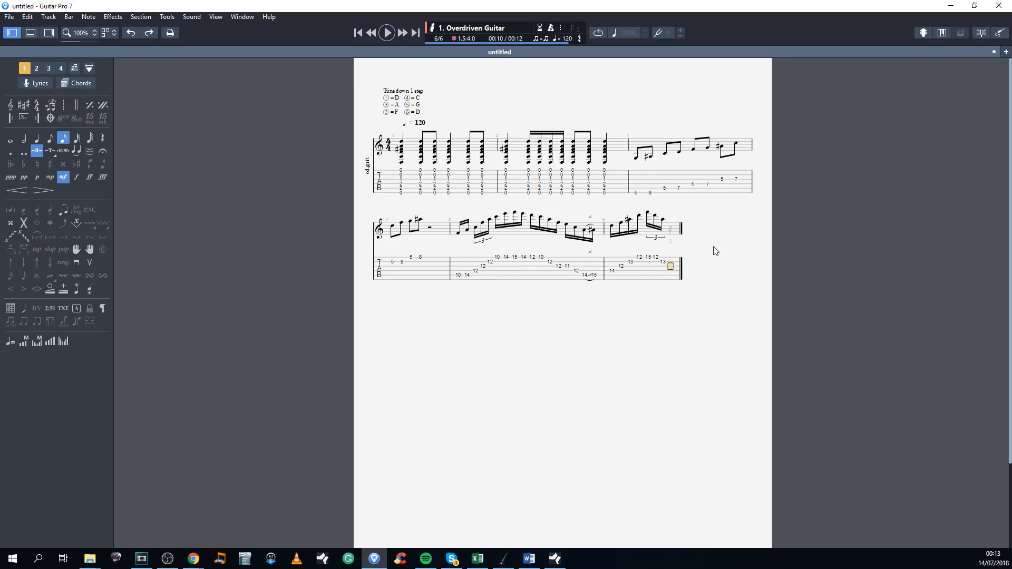
key(Right)
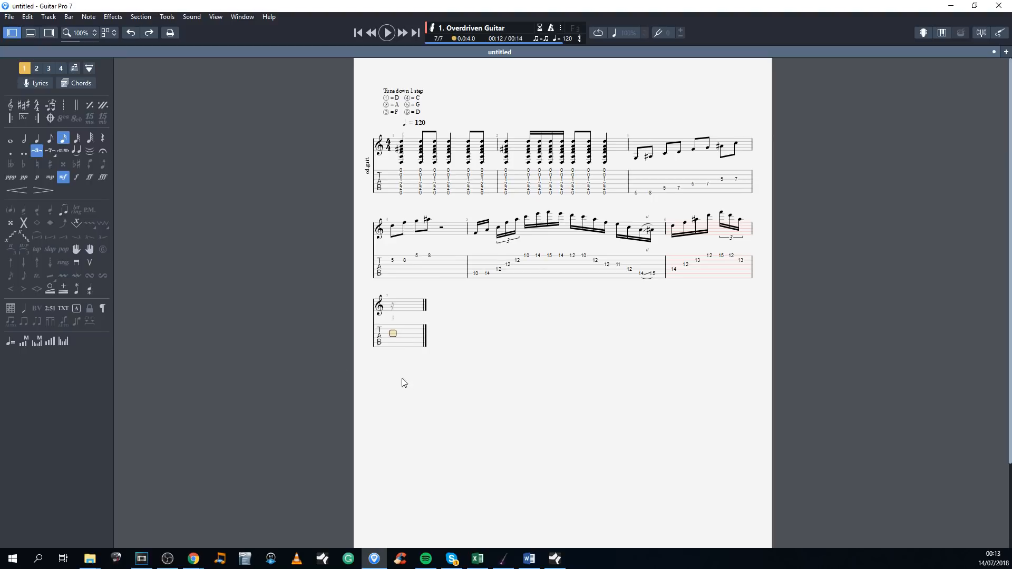
Step: Show the fretboard view and enlarge it above the score
click(920, 37)
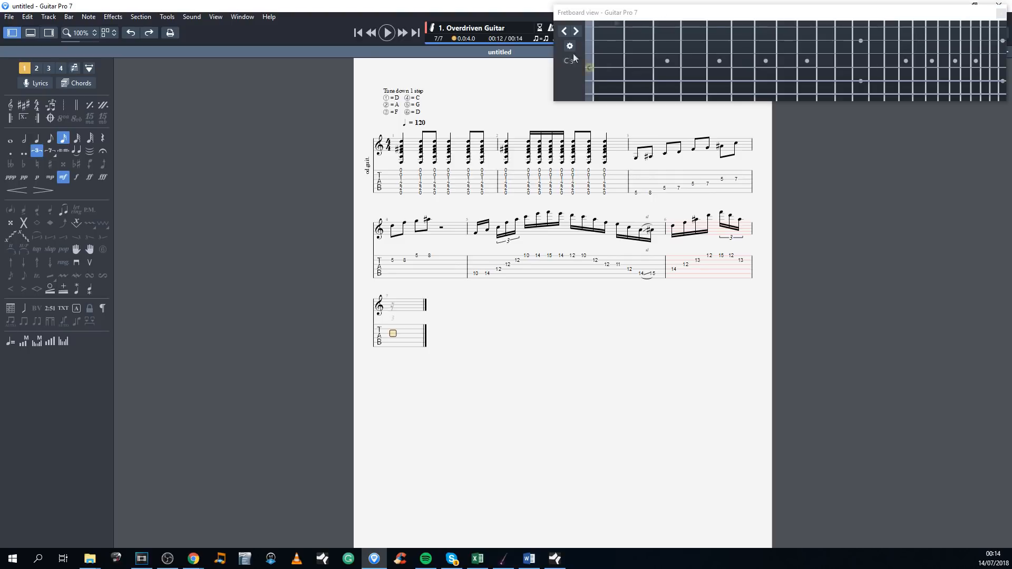
mouse_move(768, 9)
mouse_down()
mouse_move(715, 45)
mouse_move(270, 70)
mouse_move(396, 95)
mouse_move(270, 37)
mouse_move(417, 145)
mouse_move(503, 349)
mouse_move(708, 391)
mouse_move(739, 445)
mouse_move(737, 209)
mouse_move(786, 9)
mouse_move(775, 9)
mouse_up()
drag(560, 96, 504, 111)
Step: Start bar 7 from the fretboard with non-triplet eighth notes: frets 5 and 8 on the sixth string, 5 and 7 on the fifth
click(406, 349)
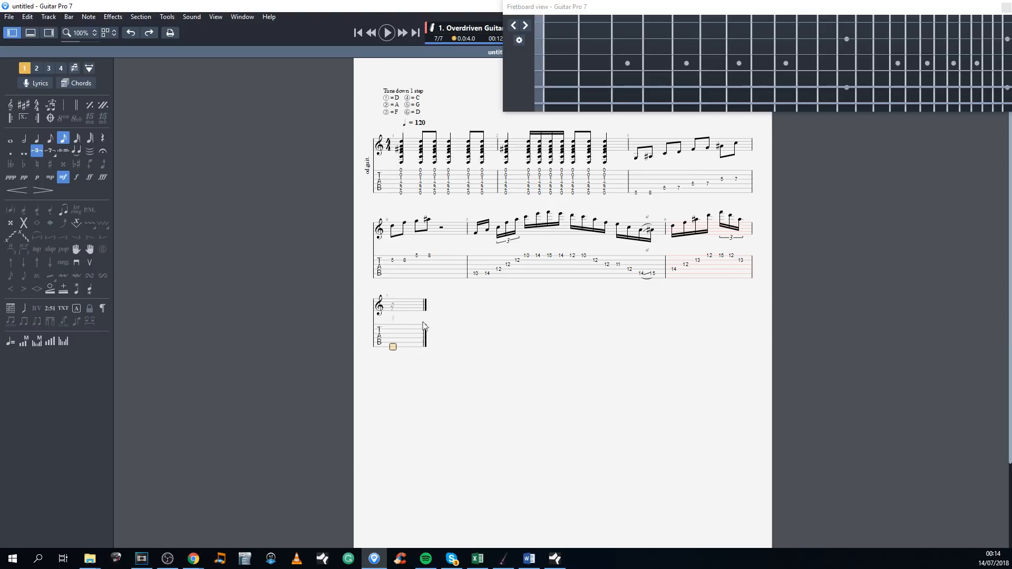
click(51, 140)
click(37, 153)
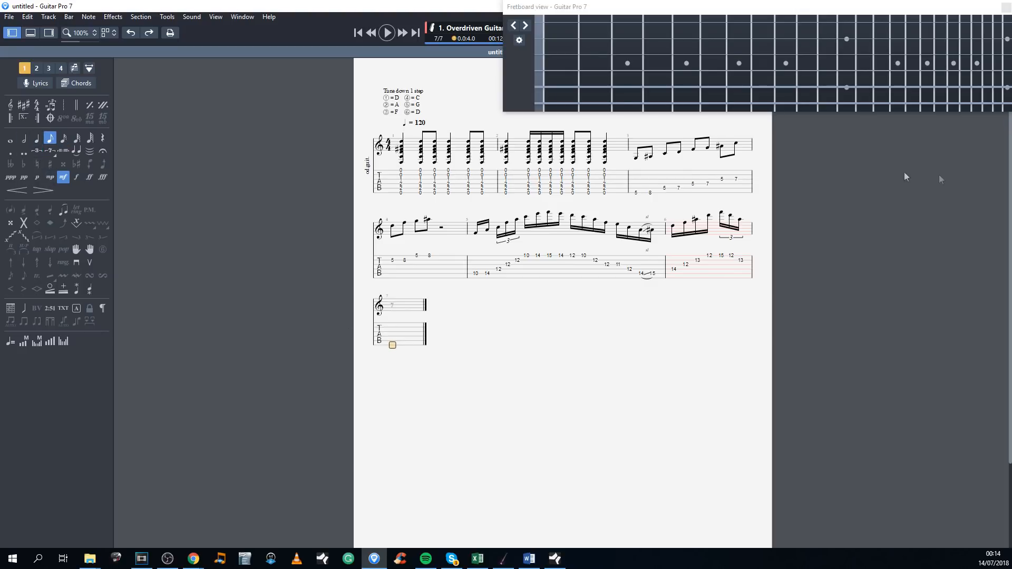
click(686, 103)
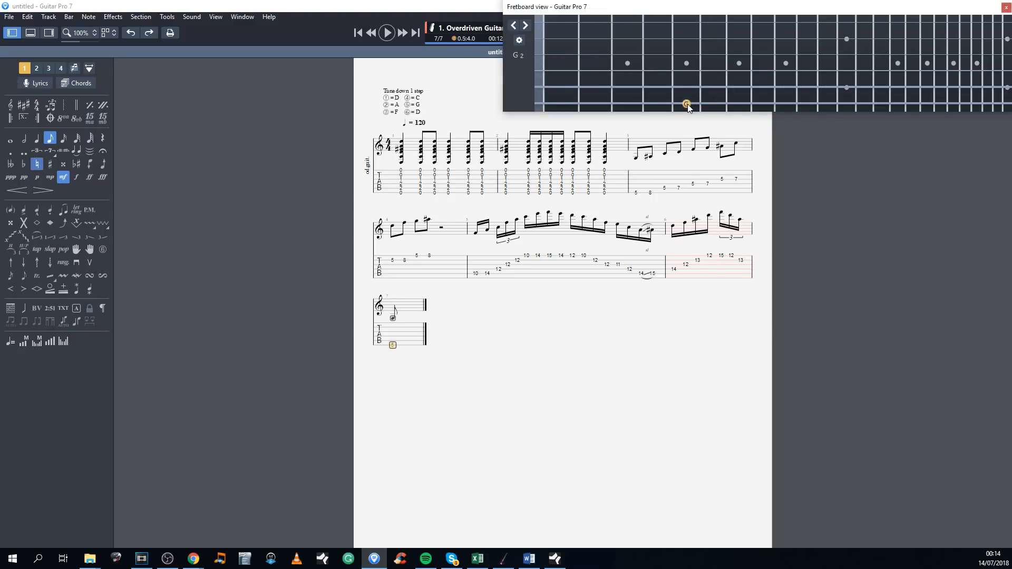
click(767, 100)
click(688, 86)
click(741, 88)
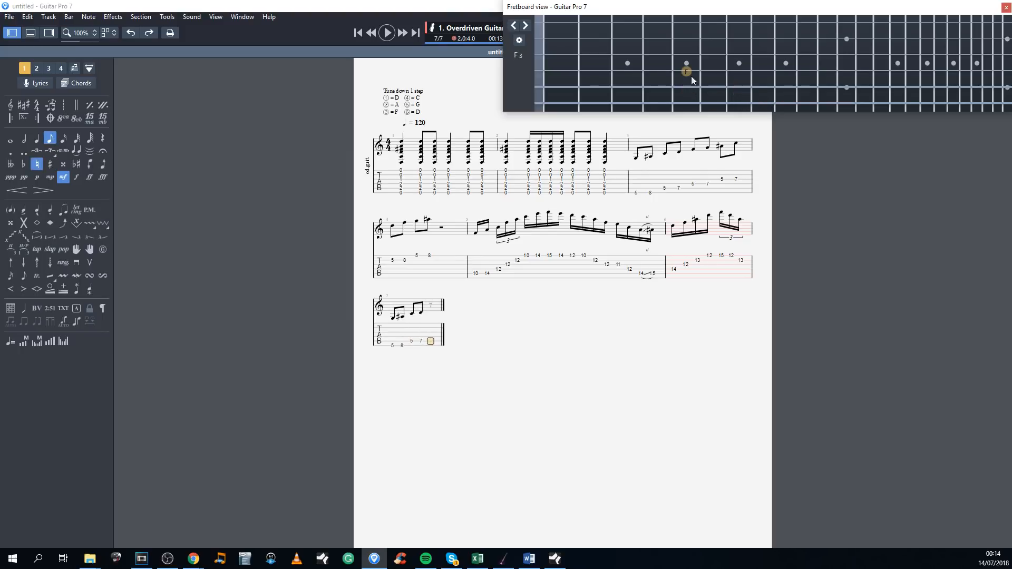
Step: Complete bar 7 from the fretboard with frets 5 and 7 on the fourth string and again on the third string
click(690, 73)
click(739, 74)
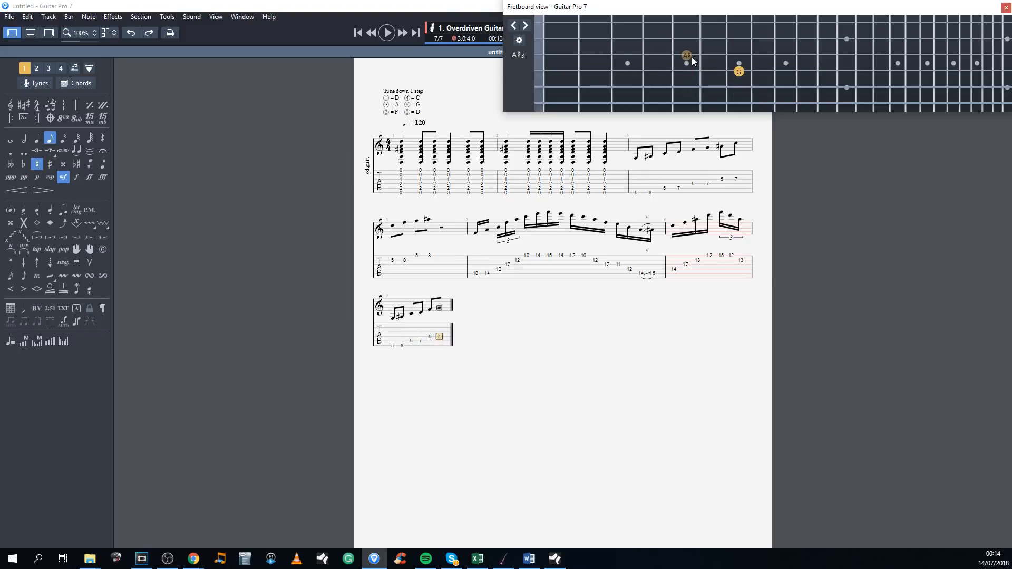
click(686, 56)
click(739, 56)
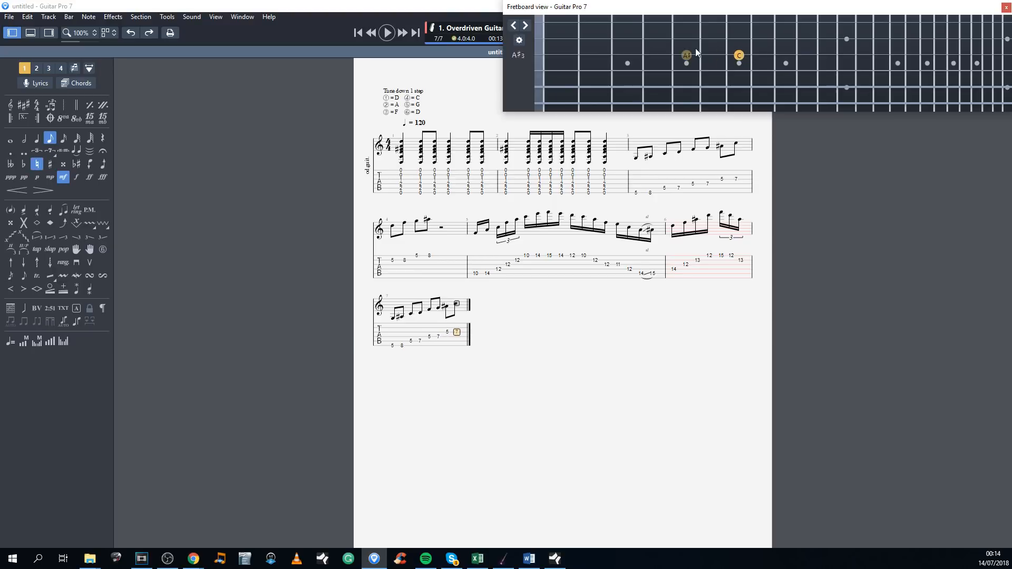
Step: Start bar 8 from the fretboard with frets 5 and 8 on the second string and again on the first string
click(691, 41)
click(760, 42)
click(683, 24)
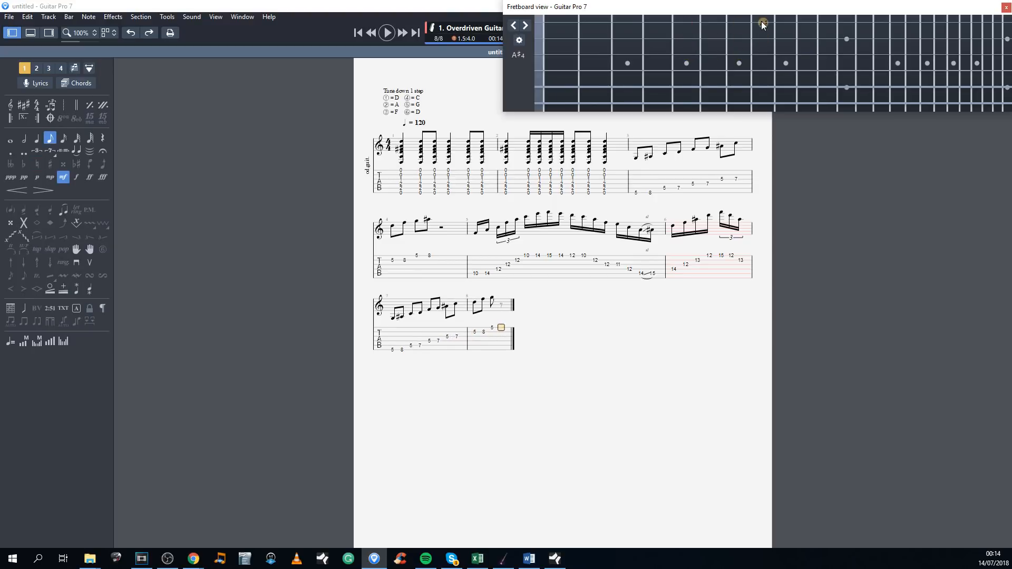
click(762, 22)
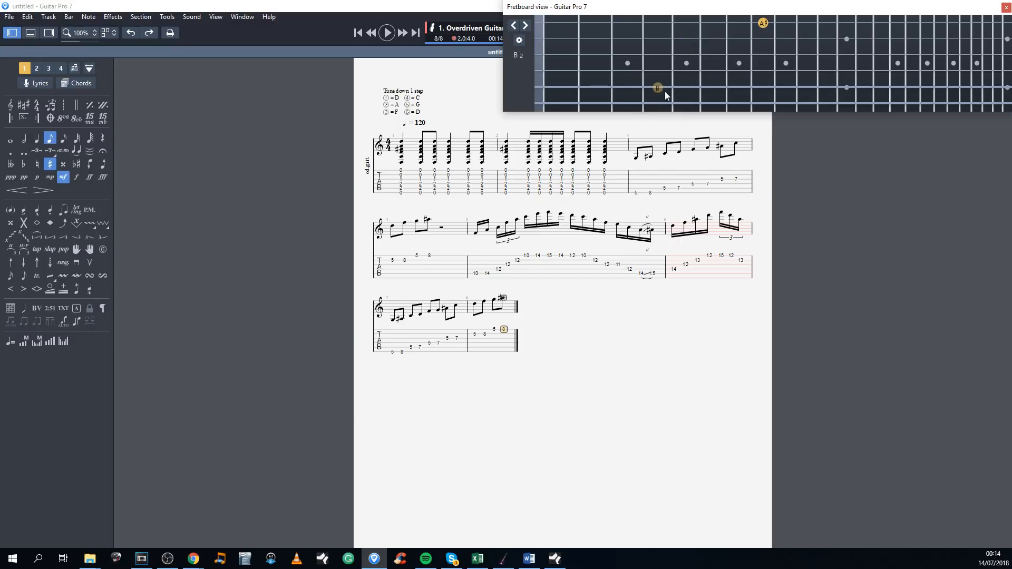
Step: Add an eighth-note chord in bar 8 with frets 7, 9, 5 and 8 on strings five to two, and hide the fretboard view
key(Right)
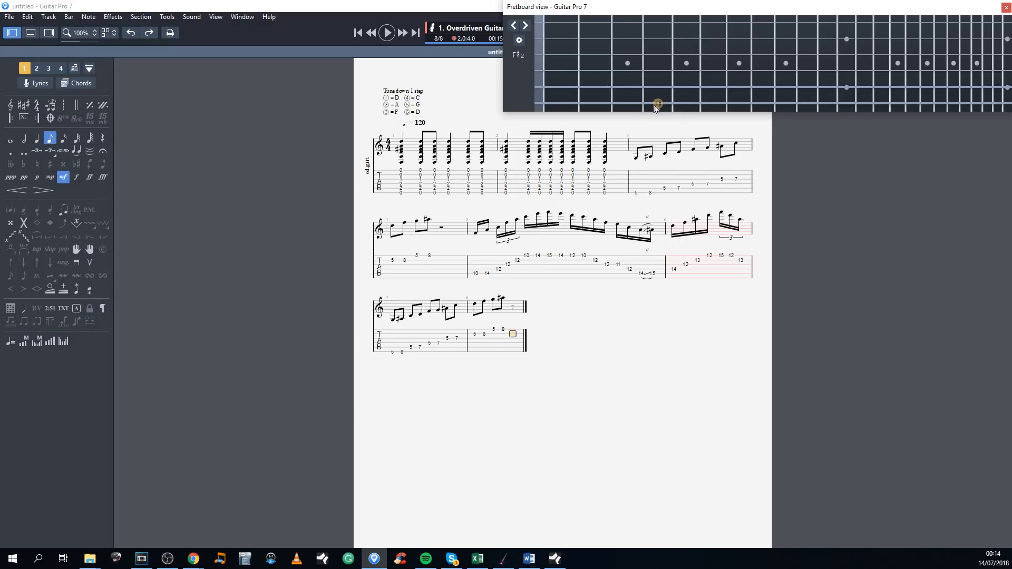
click(739, 88)
click(785, 71)
click(687, 55)
click(763, 39)
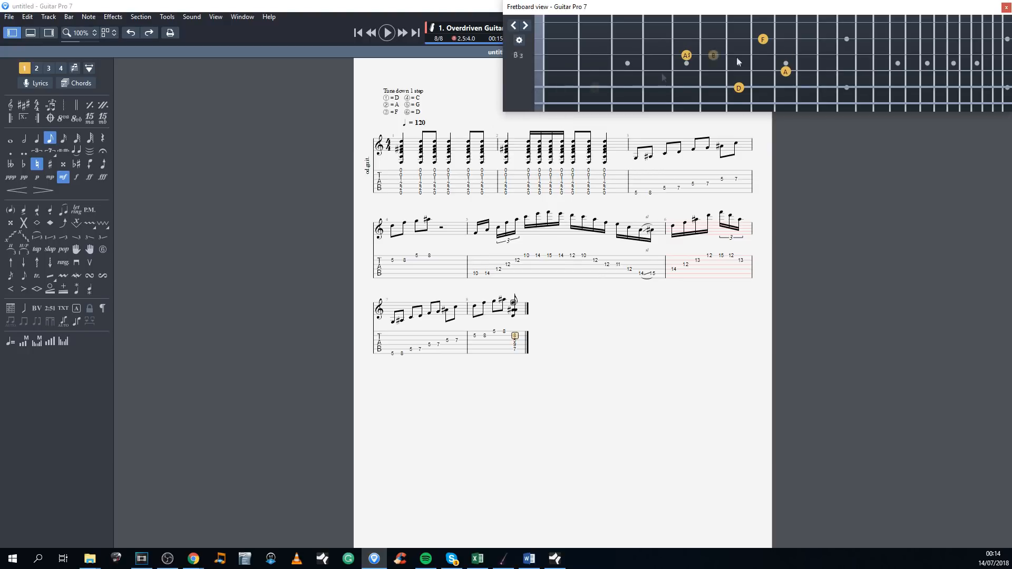
drag(1010, 11, 891, 31)
click(923, 33)
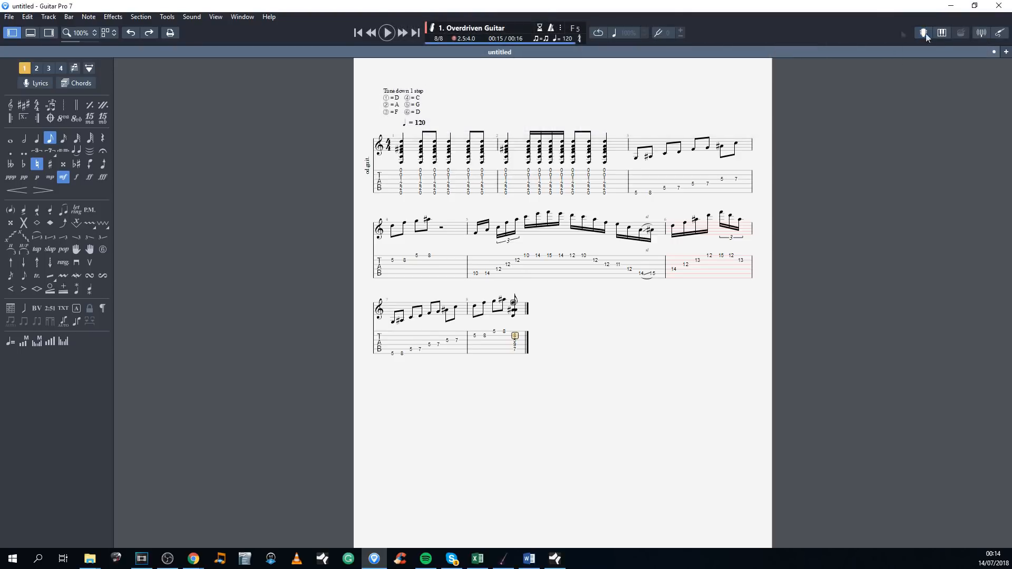
Step: Show the chord in an enlarged keyboard view, and close that view
click(942, 32)
drag(211, 256, 798, 54)
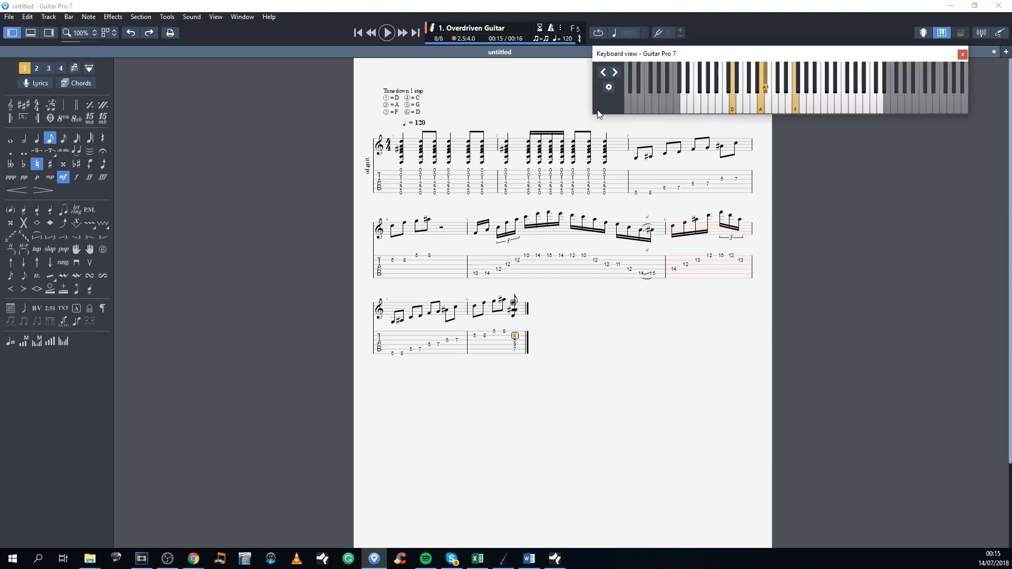
drag(591, 116, 410, 184)
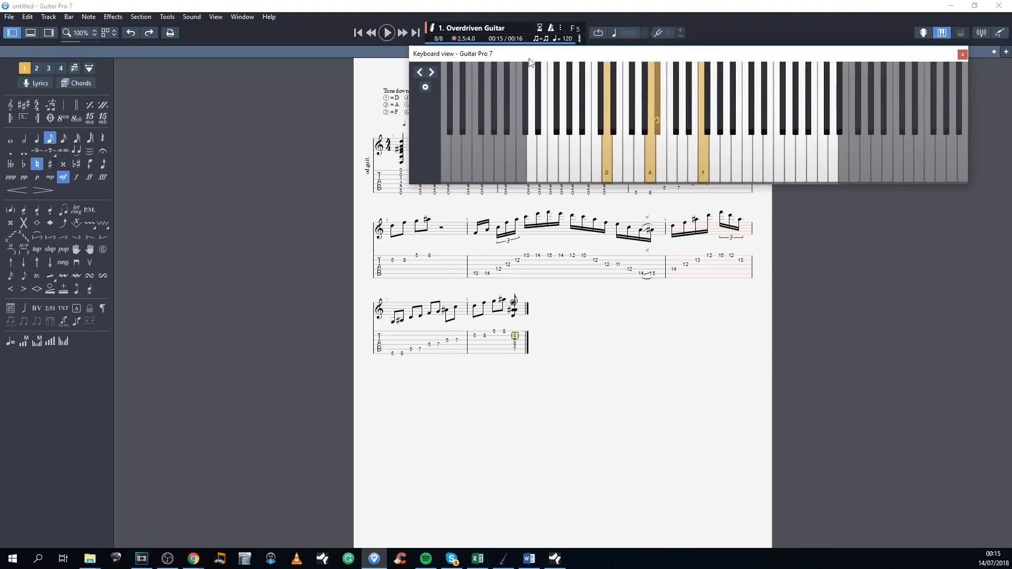
click(964, 58)
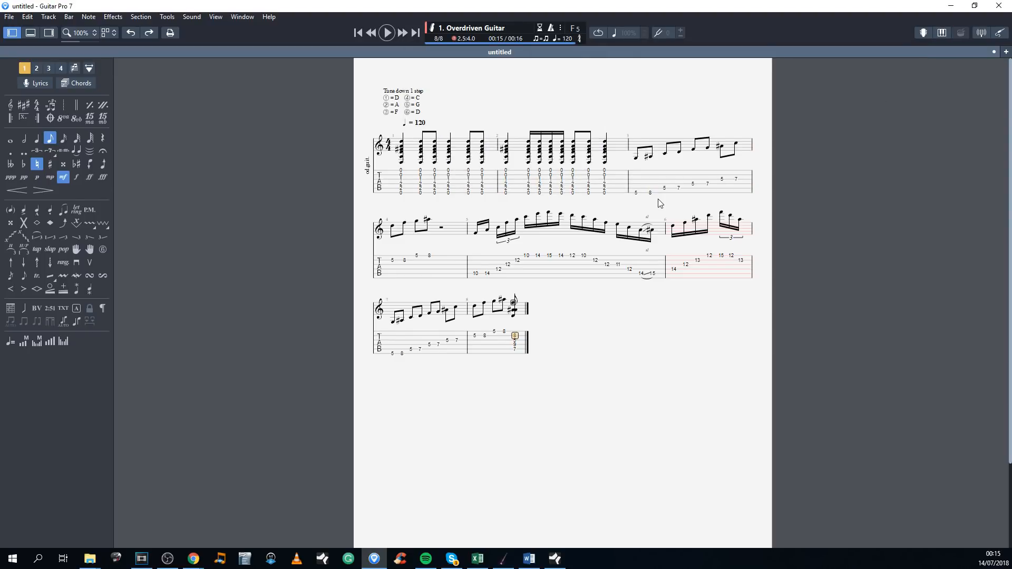
Step: Examine the bars highlighted in red, bars 6 and 8, to see how incomplete bars are marked
drag(676, 275, 757, 268)
click(721, 279)
click(618, 269)
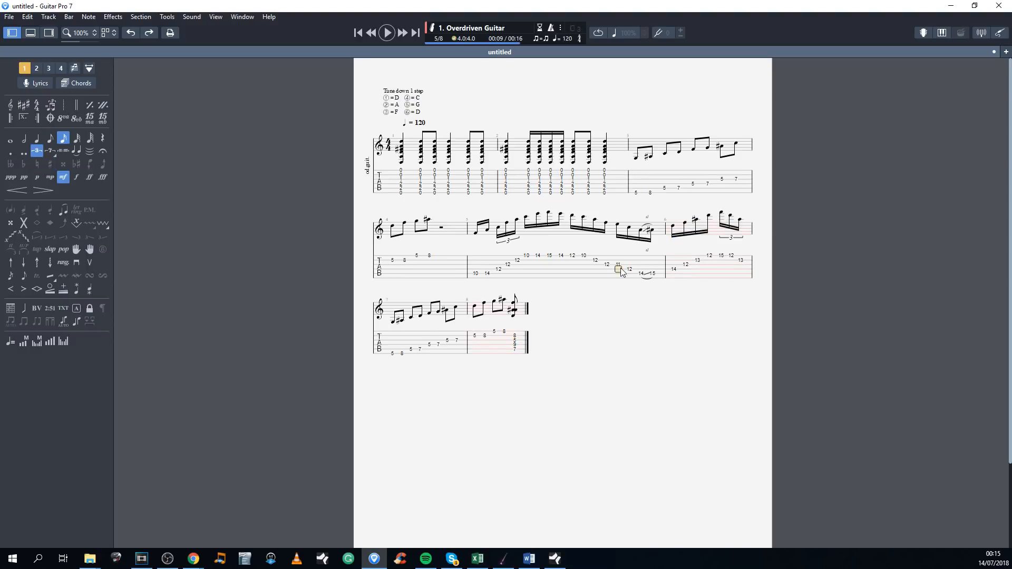
click(494, 340)
click(698, 269)
drag(675, 267, 742, 267)
click(741, 266)
click(562, 185)
Step: Fill the remainder of bar 6 with an eighth rest and a half rest after its last note
drag(673, 266, 735, 262)
click(741, 265)
key(Right)
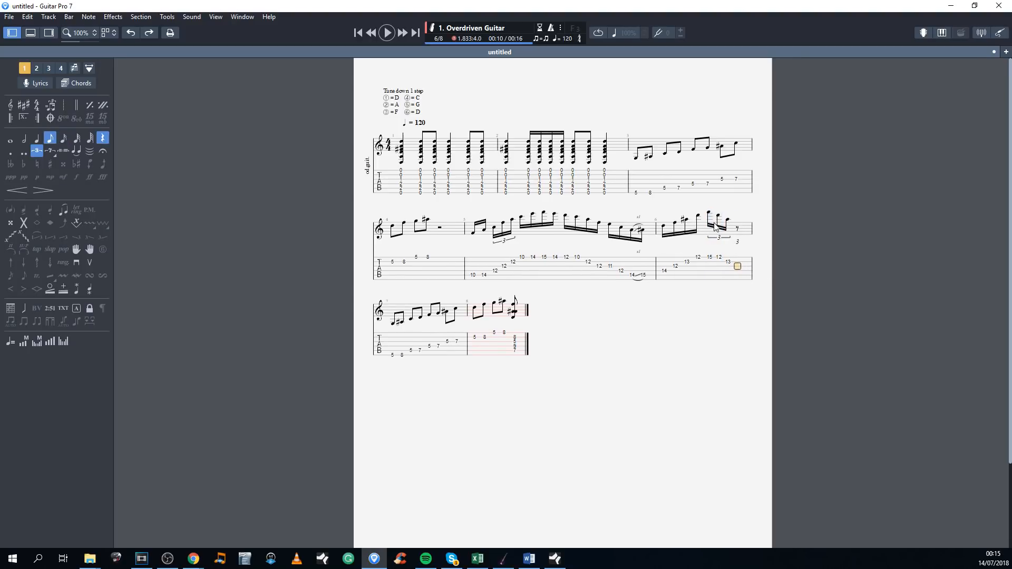
key(minus)
key(minus)
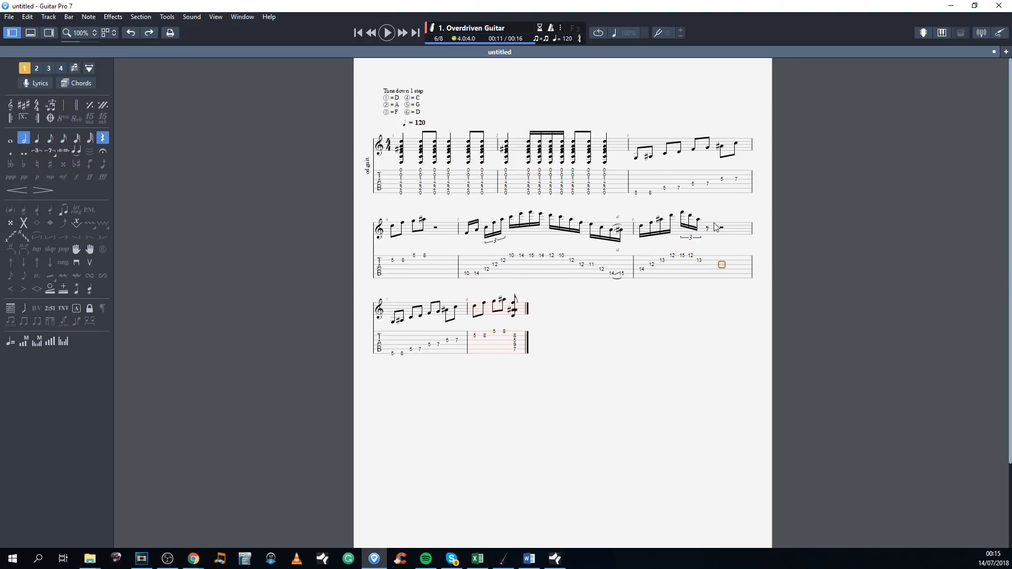
click(525, 165)
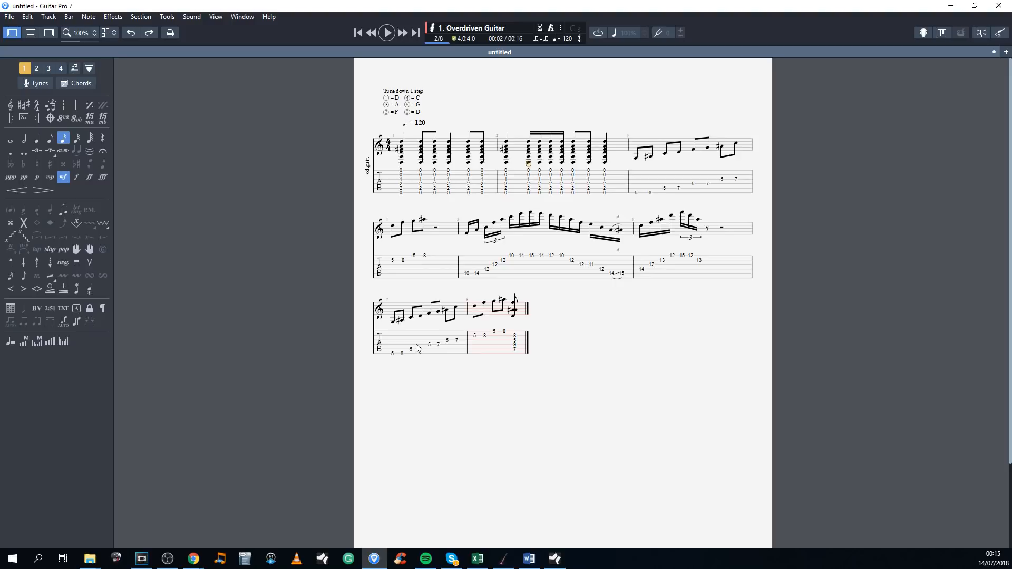